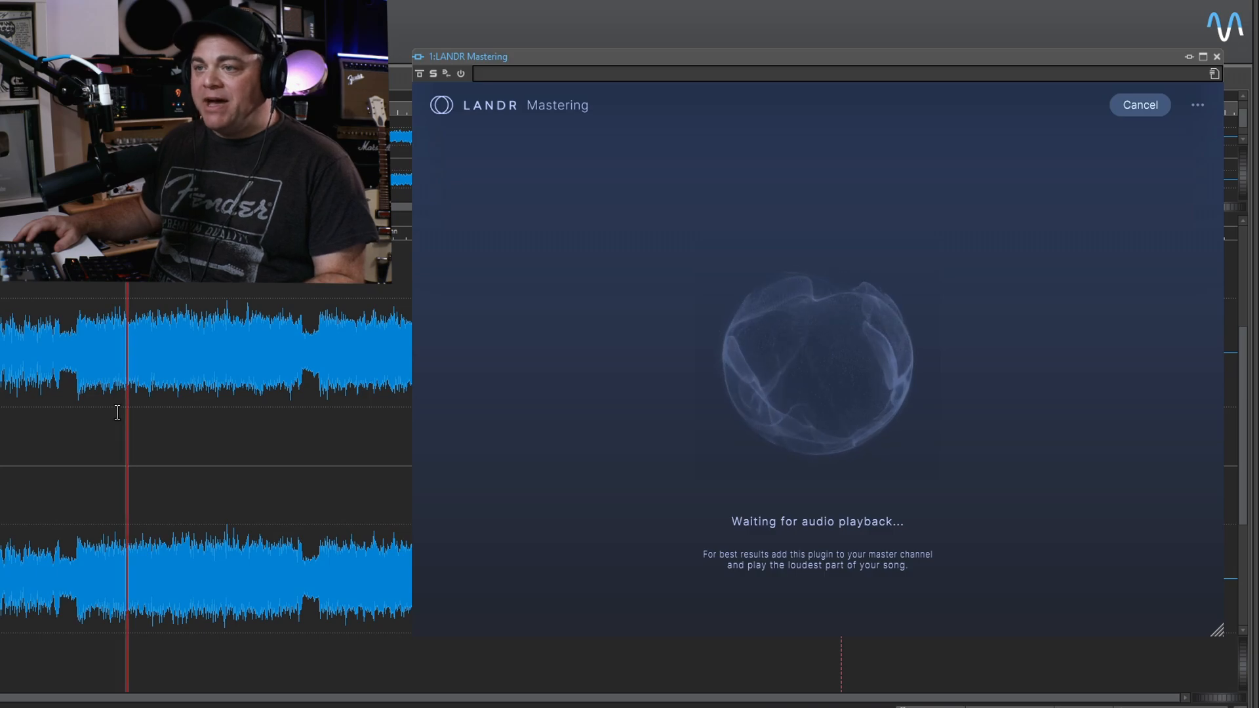
Play the loudest part of the song for the mastering analysis, and turn on Gain Match for the resulting master.
{"action": "key", "text": "space"}
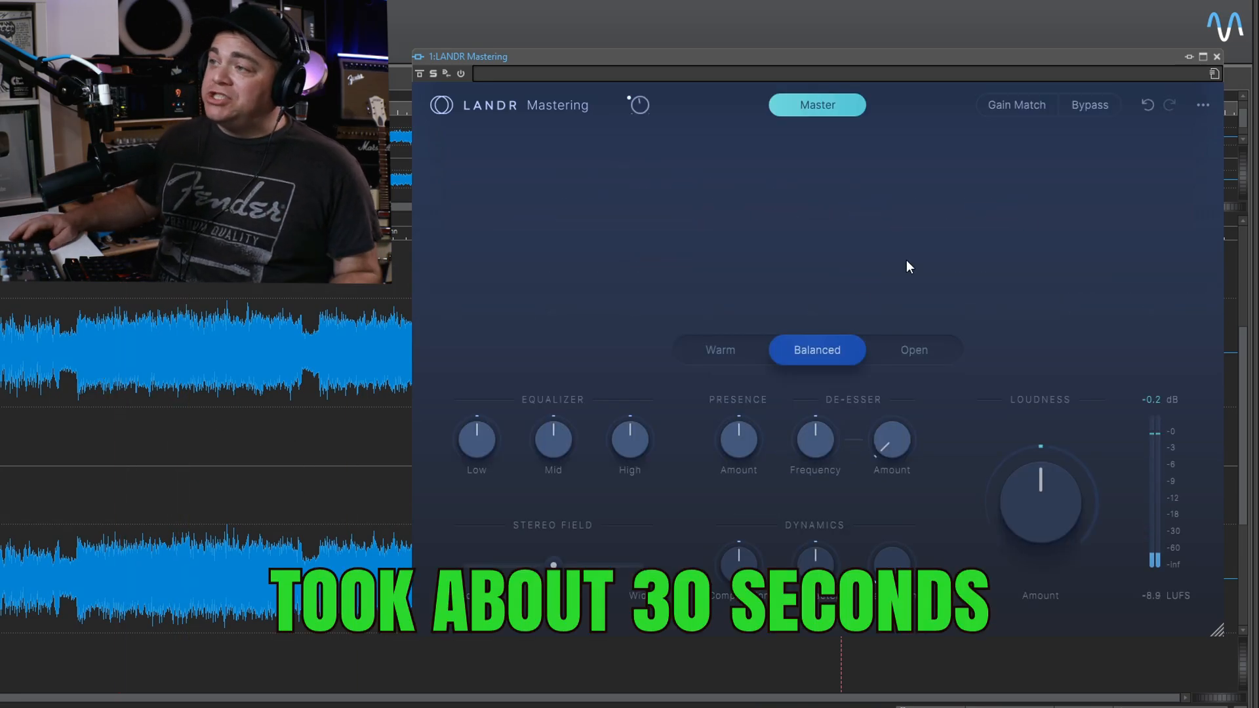
{"action": "left_click", "coordinate": [1003, 102]}
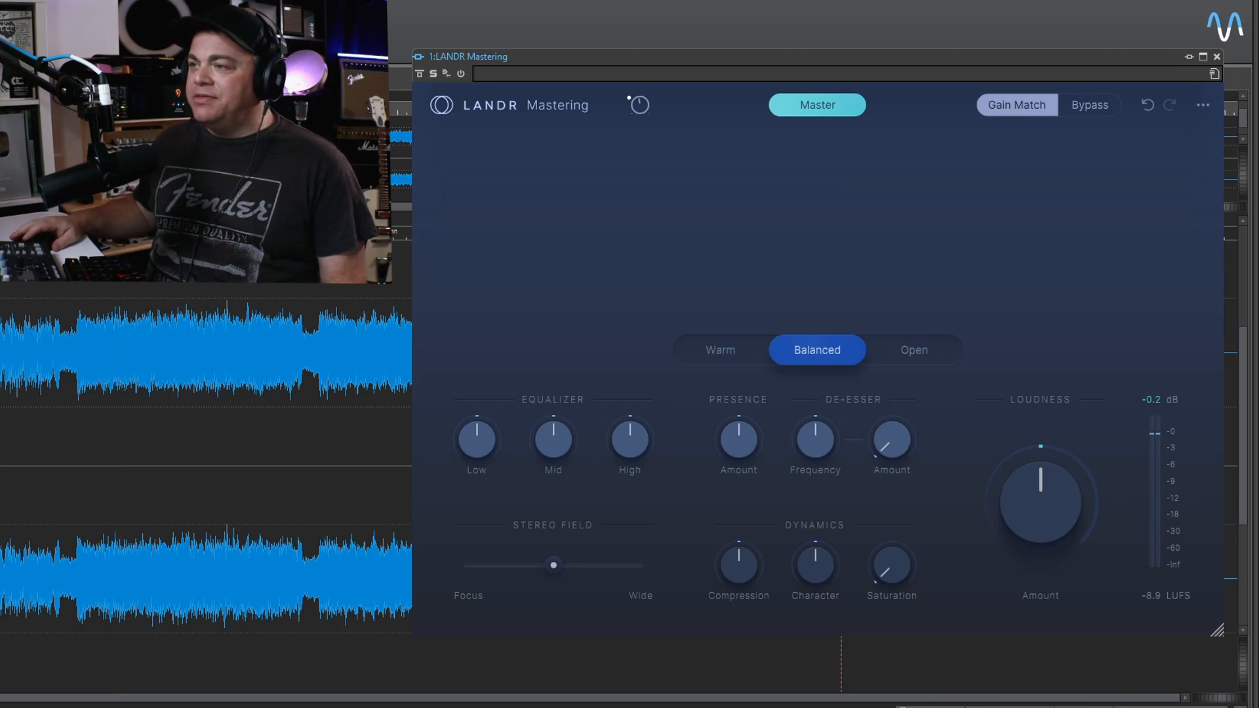
Play the loud section from near its start and compare the master with the bypassed original.
{"action": "left_click", "coordinate": [134, 381]}
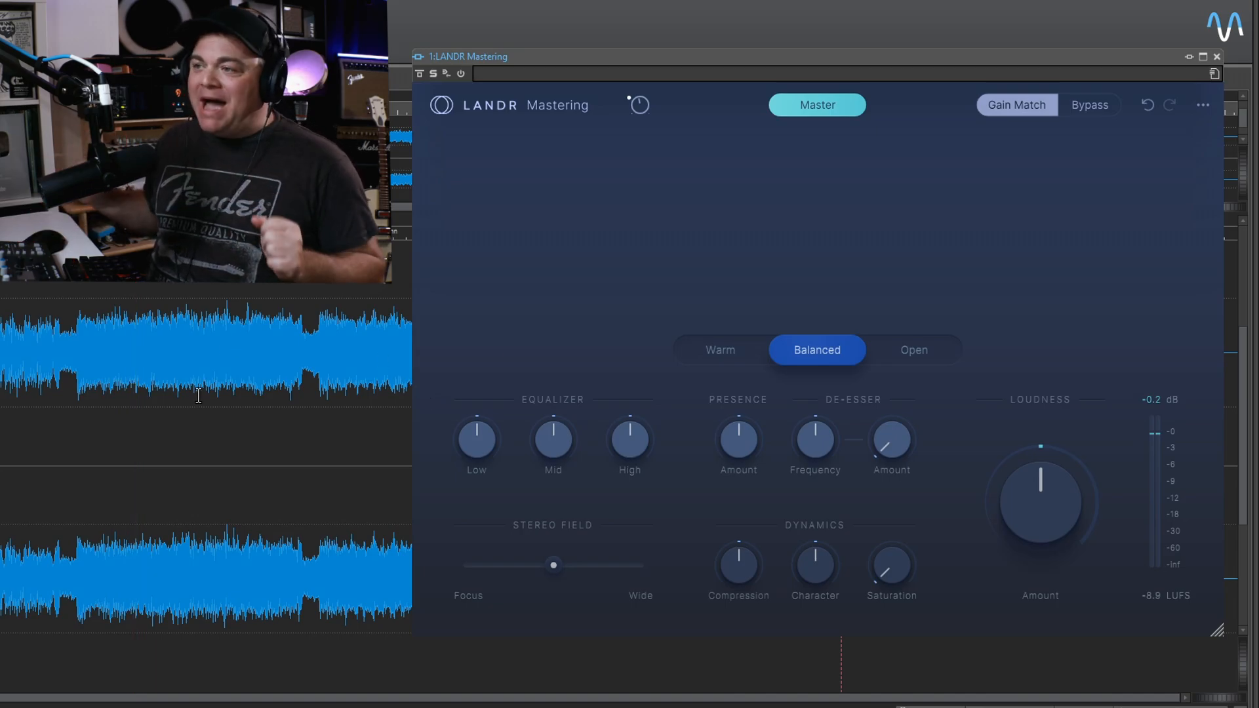
{"action": "left_click", "coordinate": [141, 412]}
{"action": "key", "text": "space"}
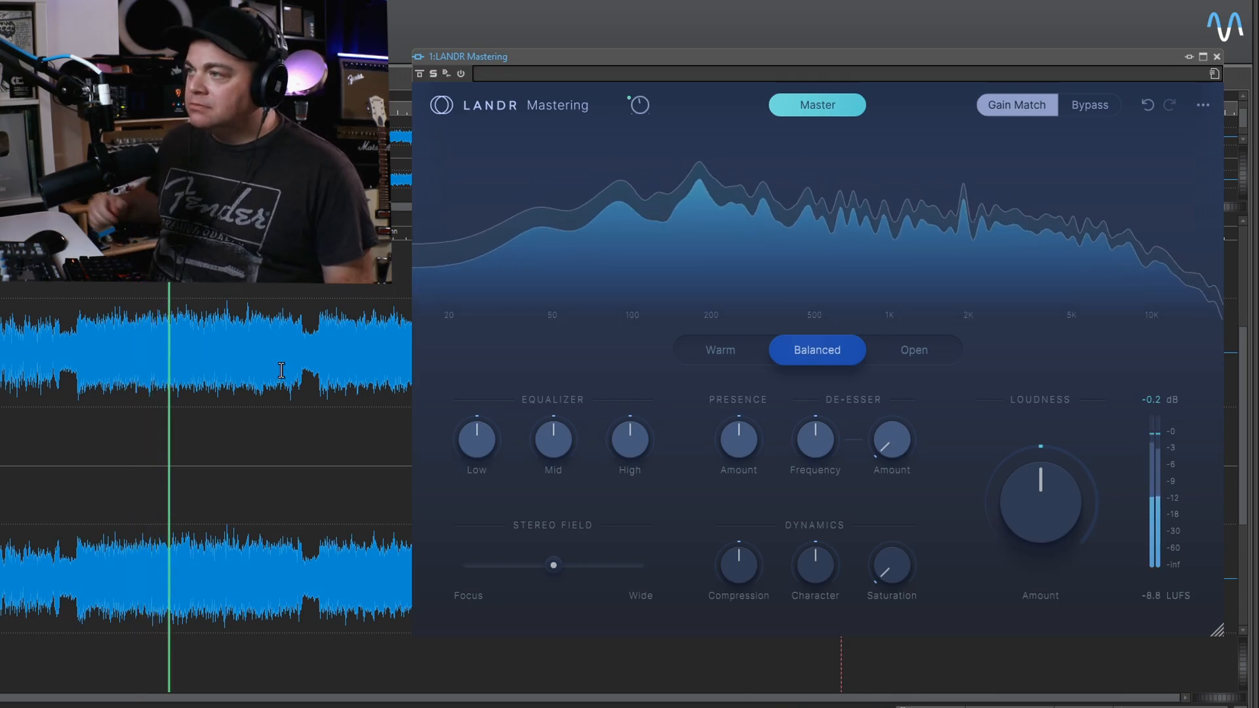
{"action": "left_click", "coordinate": [1065, 109]}
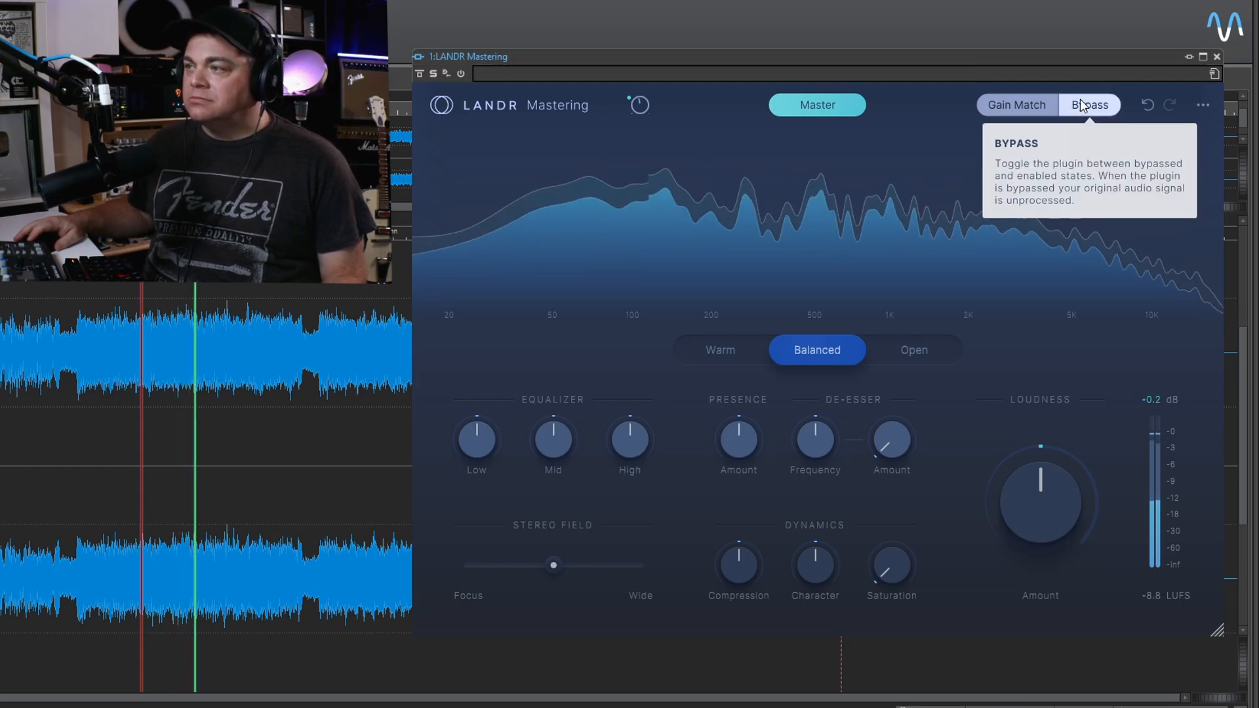
{"action": "left_click", "coordinate": [1080, 99]}
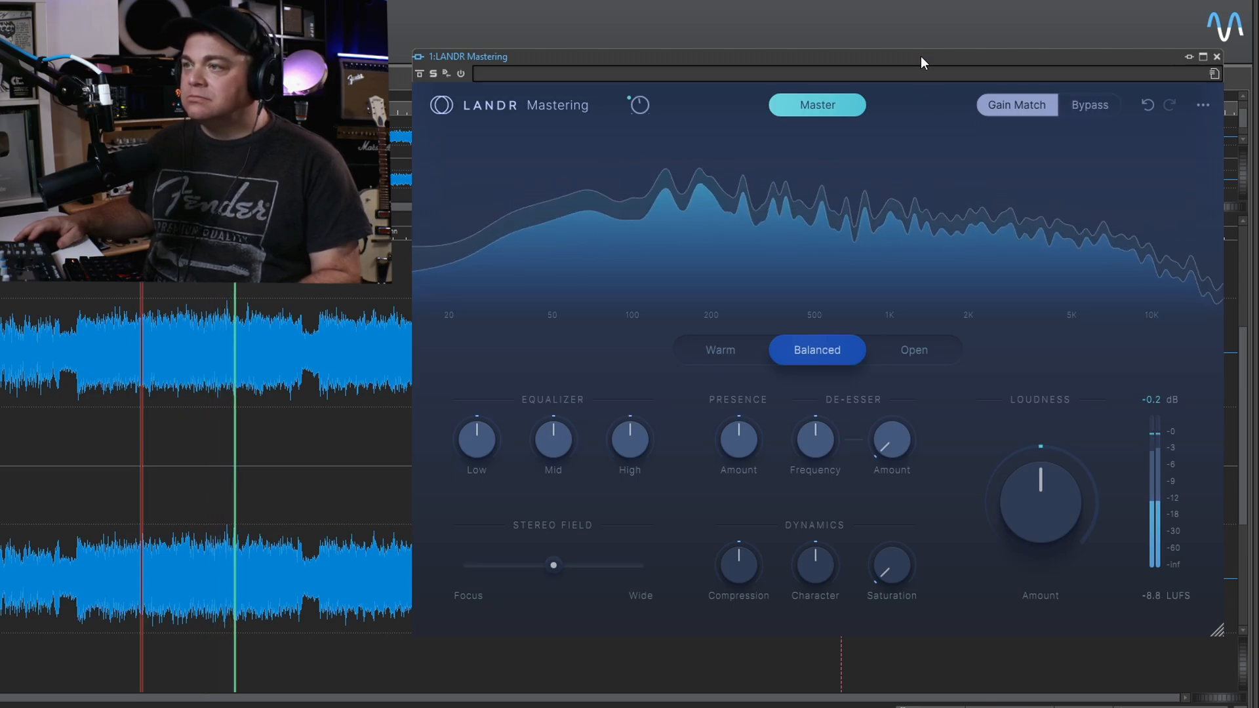
{"action": "key", "text": "space"}
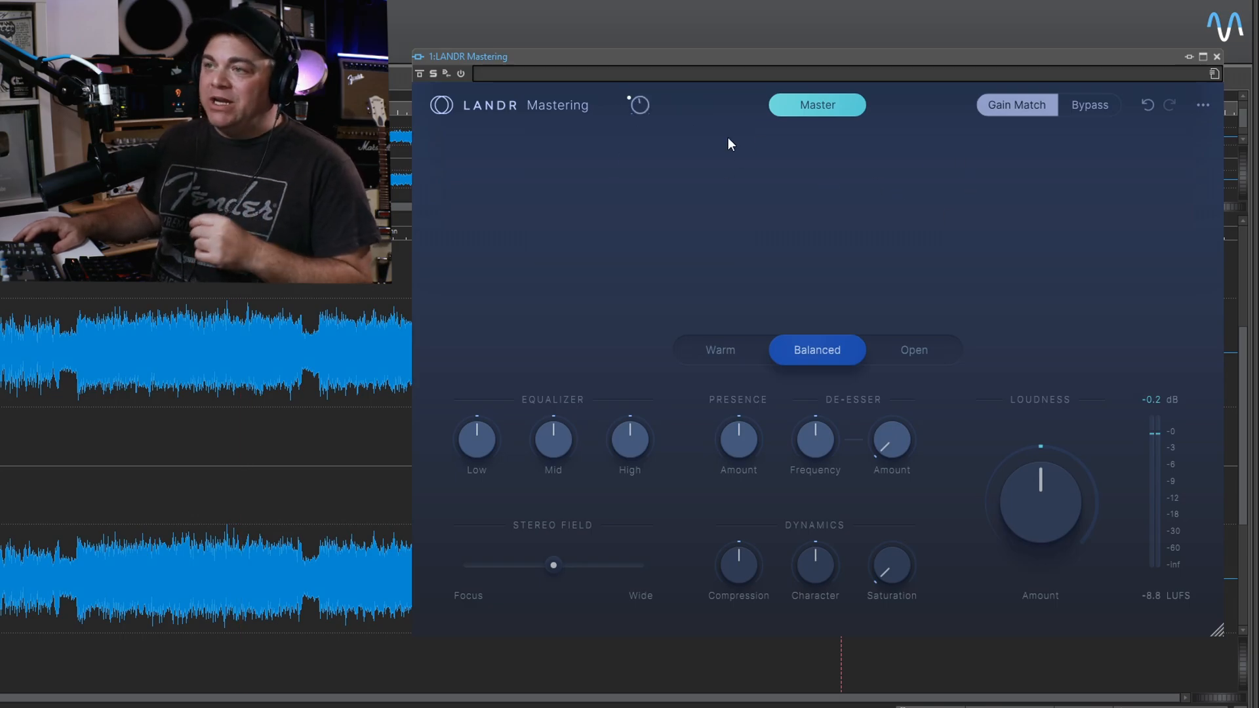
Replay the loud section while trying the small level knob beside the plugin's name.
{"action": "mouse_move", "coordinate": [636, 110]}
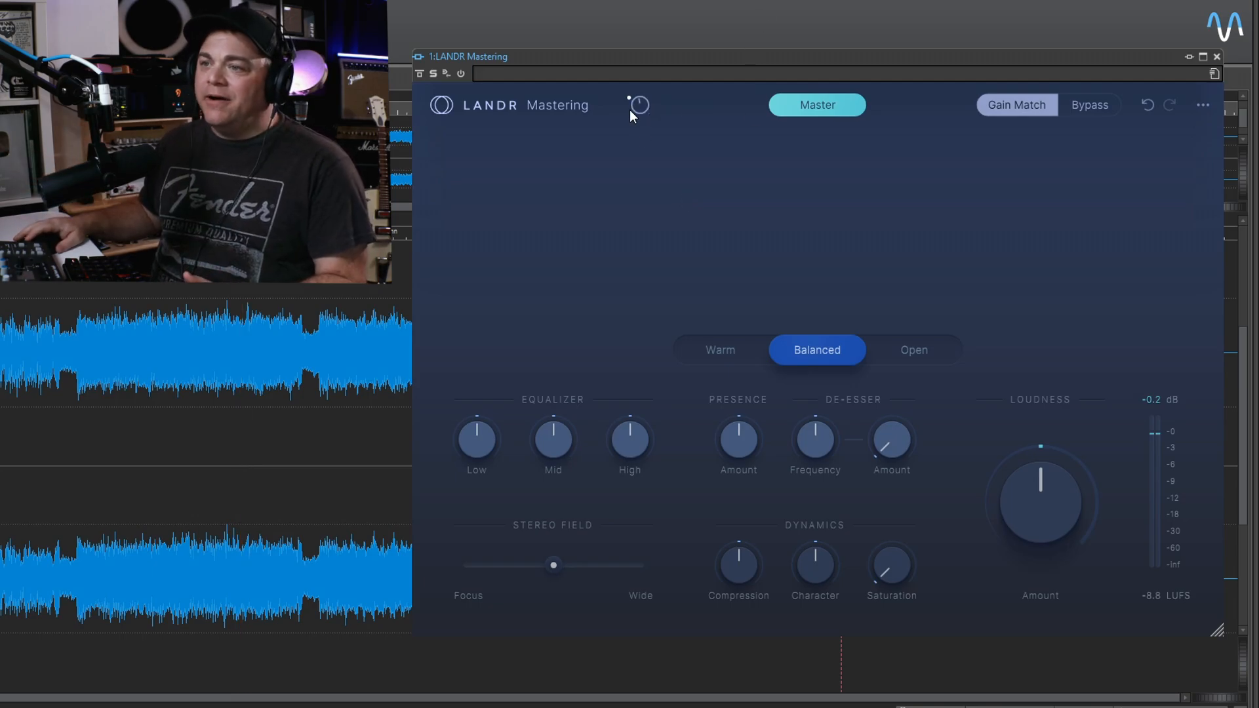
{"action": "left_click", "coordinate": [127, 398]}
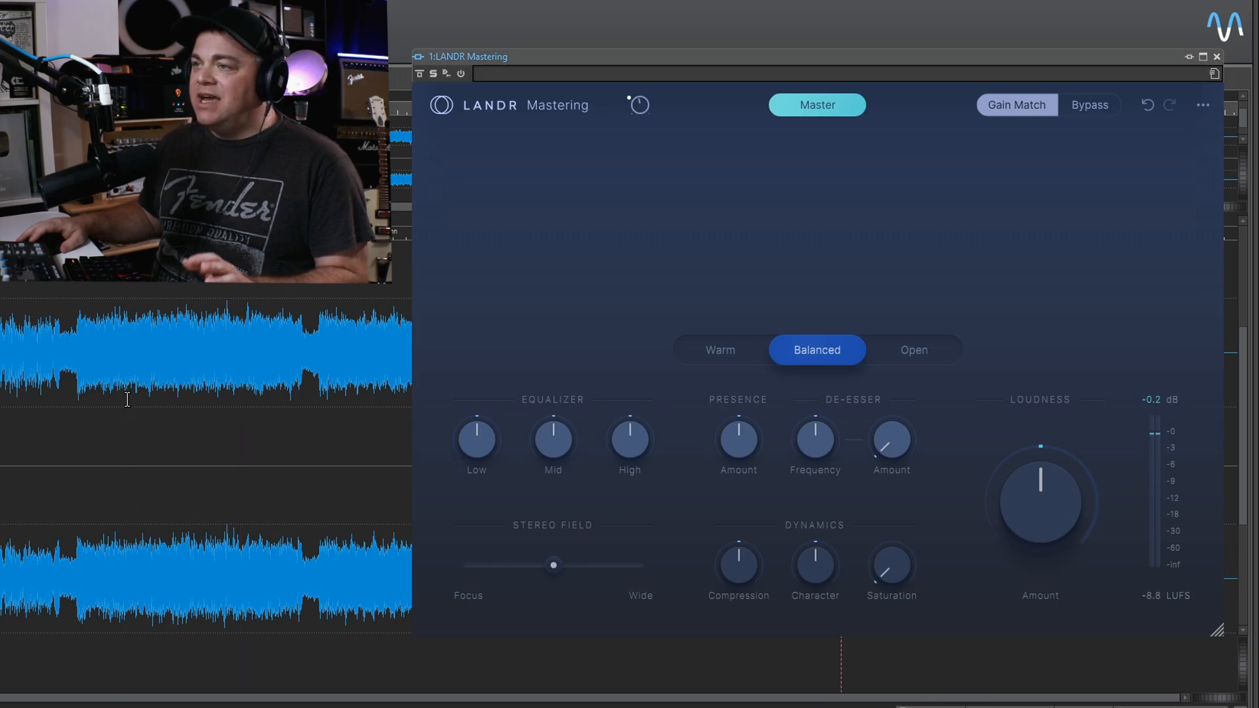
{"action": "key", "text": "space"}
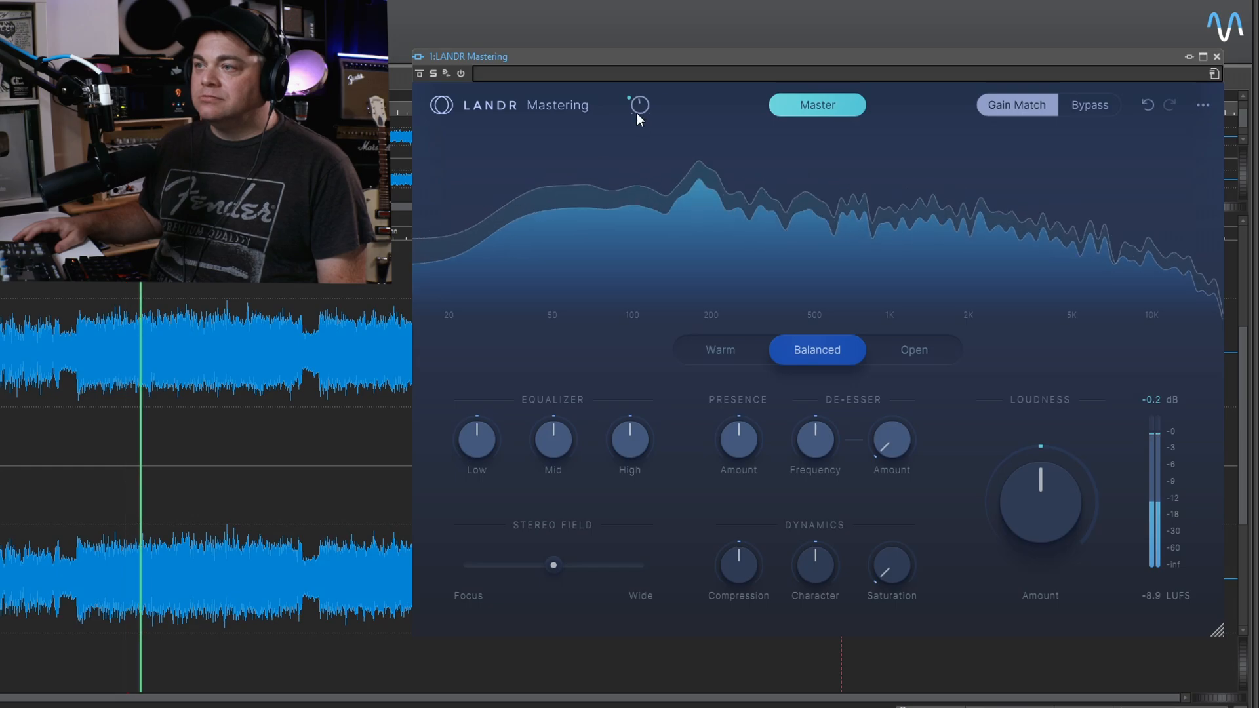
{"action": "left_click_drag", "start_coordinate": [635, 103], "coordinate": [635, 104]}
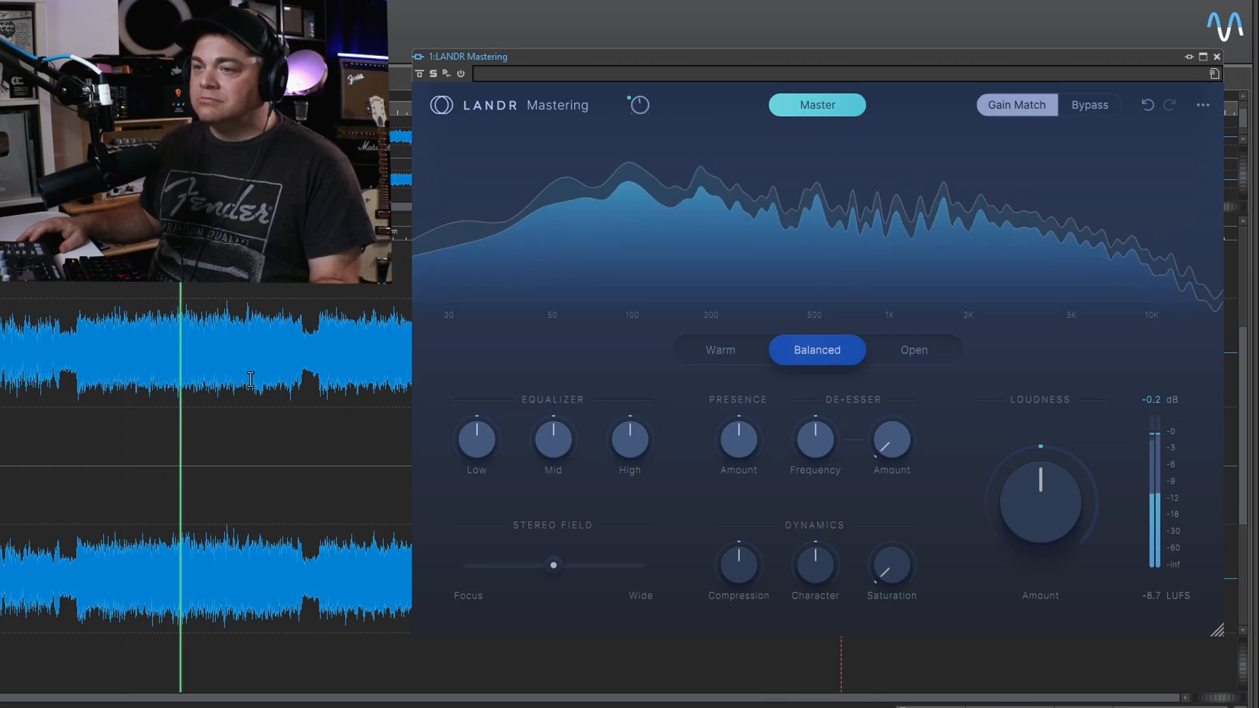
{"action": "key", "text": "space"}
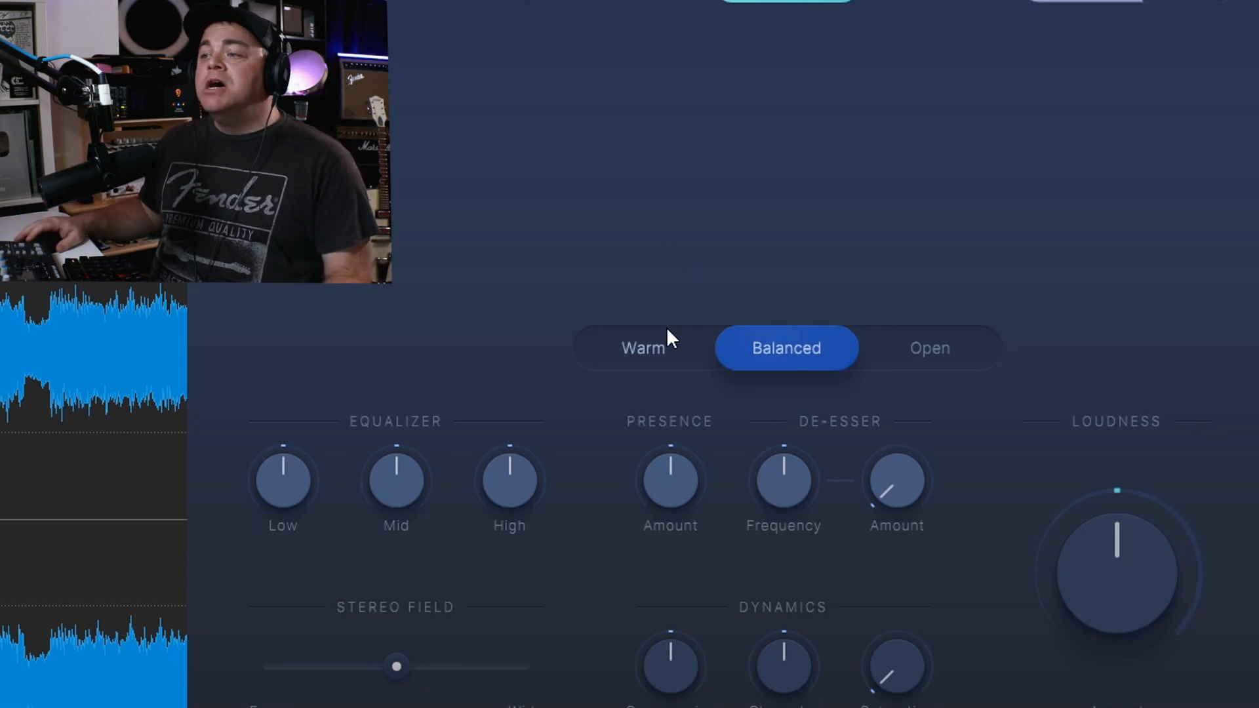
Audition the Warm, Open and Balanced mastering styles against each other during playback, finishing on Balanced.
{"action": "left_click", "coordinate": [647, 354]}
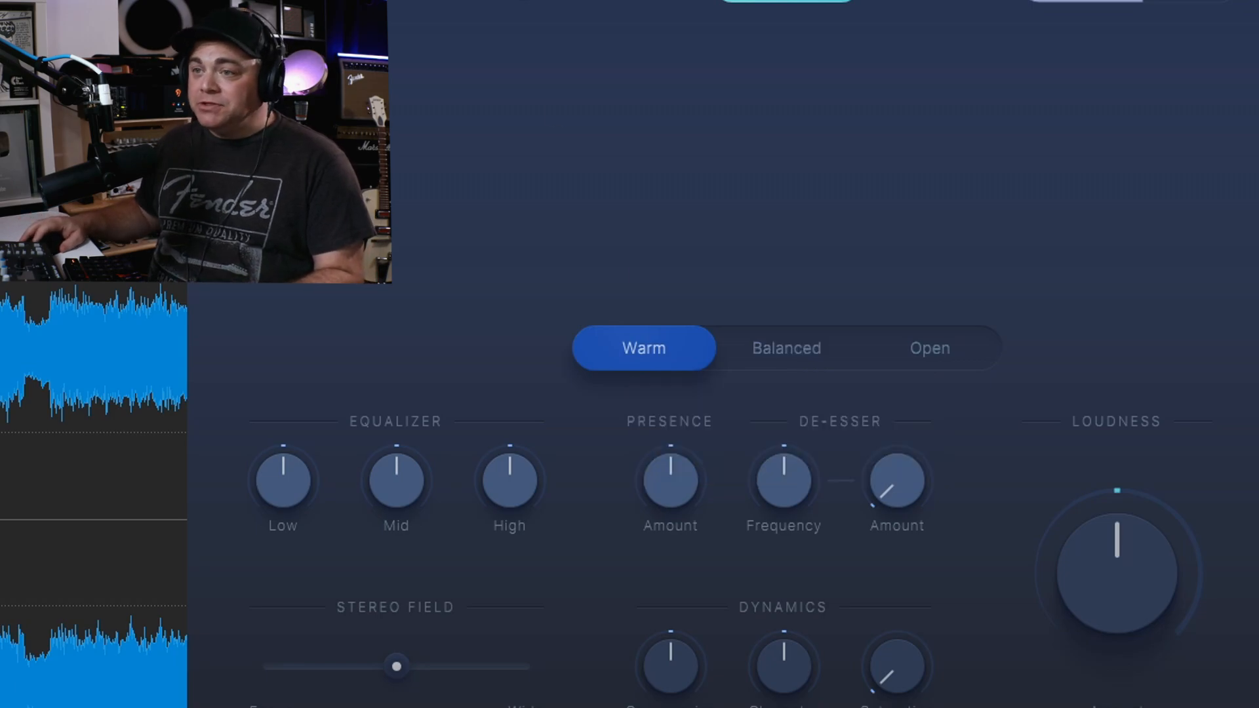
{"action": "key", "text": "space"}
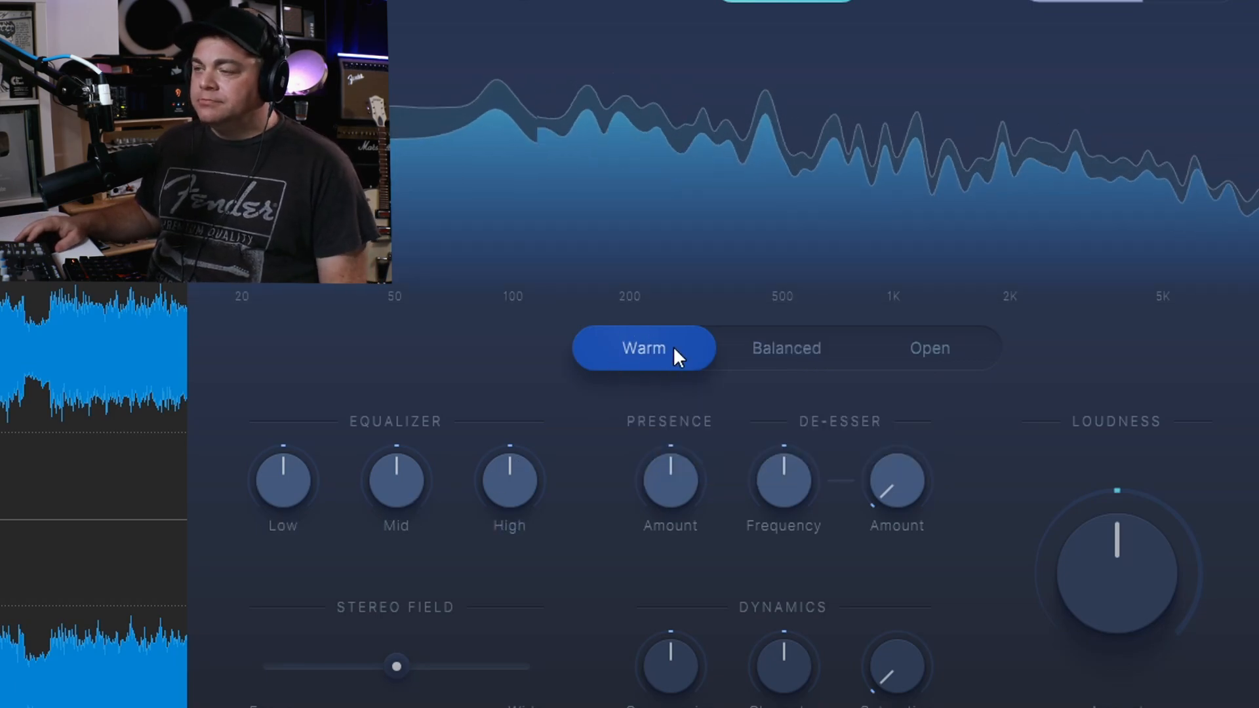
{"action": "left_click", "coordinate": [941, 355]}
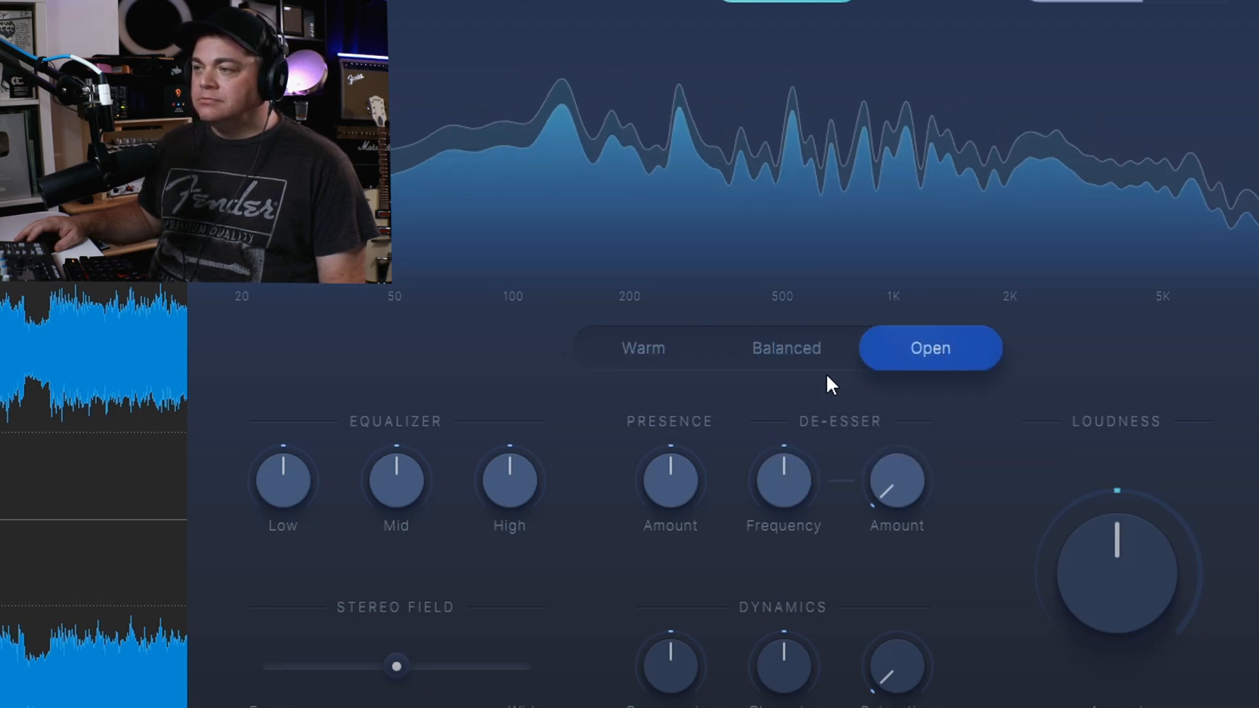
{"action": "left_click", "coordinate": [788, 353]}
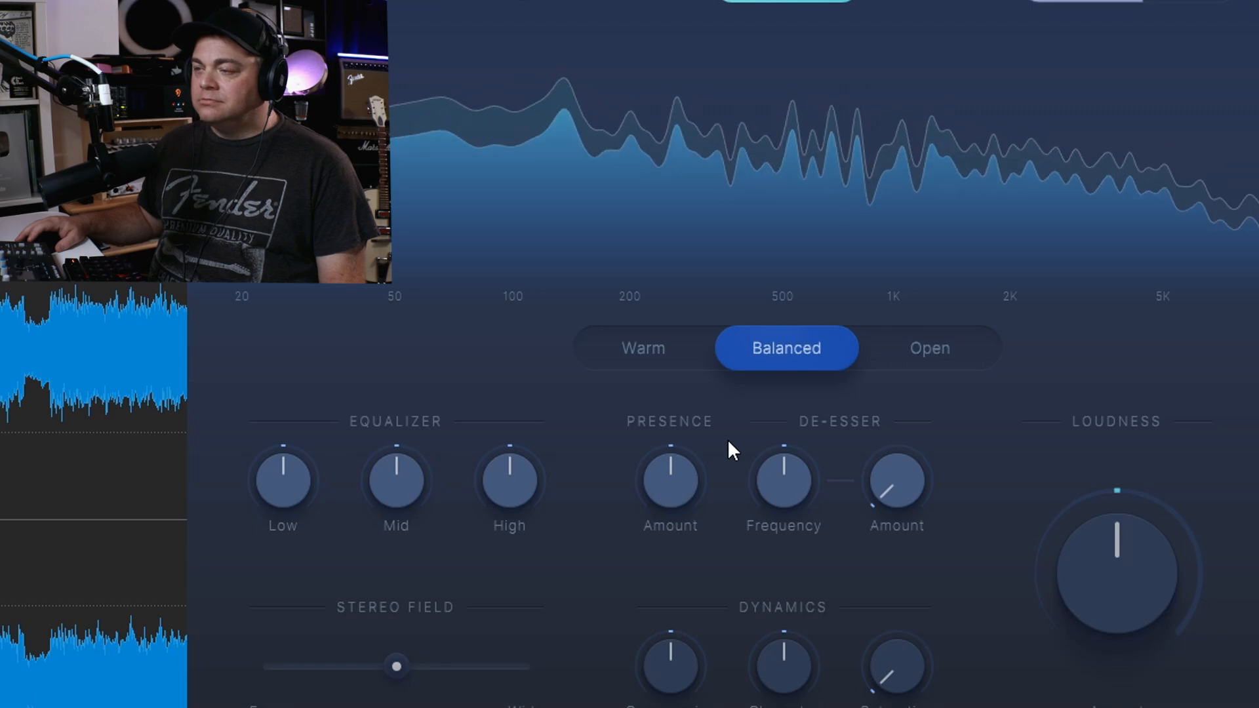
{"action": "left_click", "coordinate": [644, 359]}
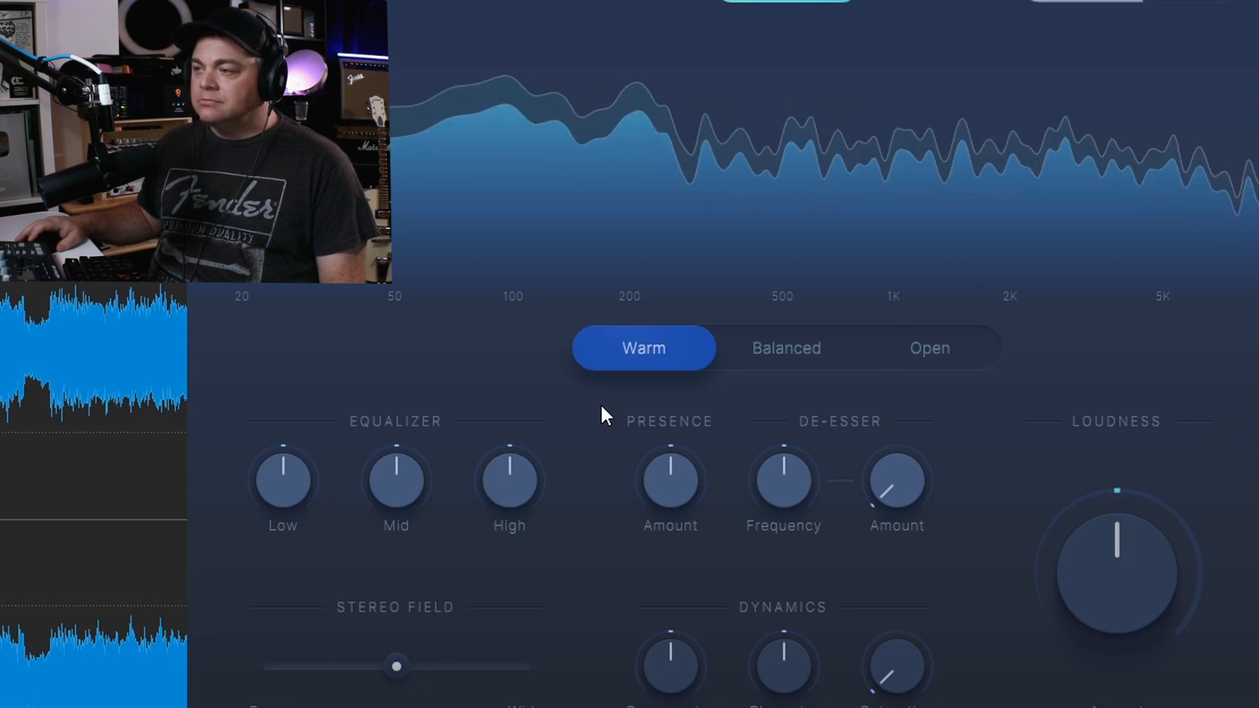
{"action": "left_click", "coordinate": [929, 354]}
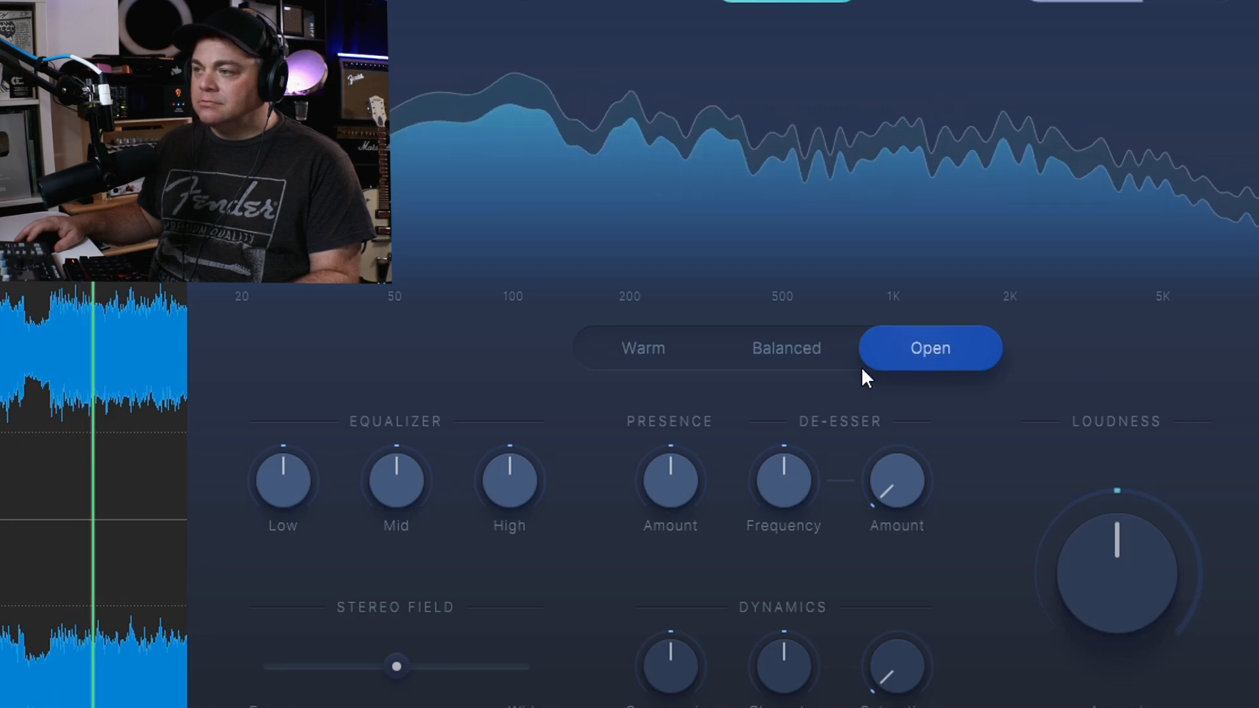
{"action": "left_click", "coordinate": [779, 353]}
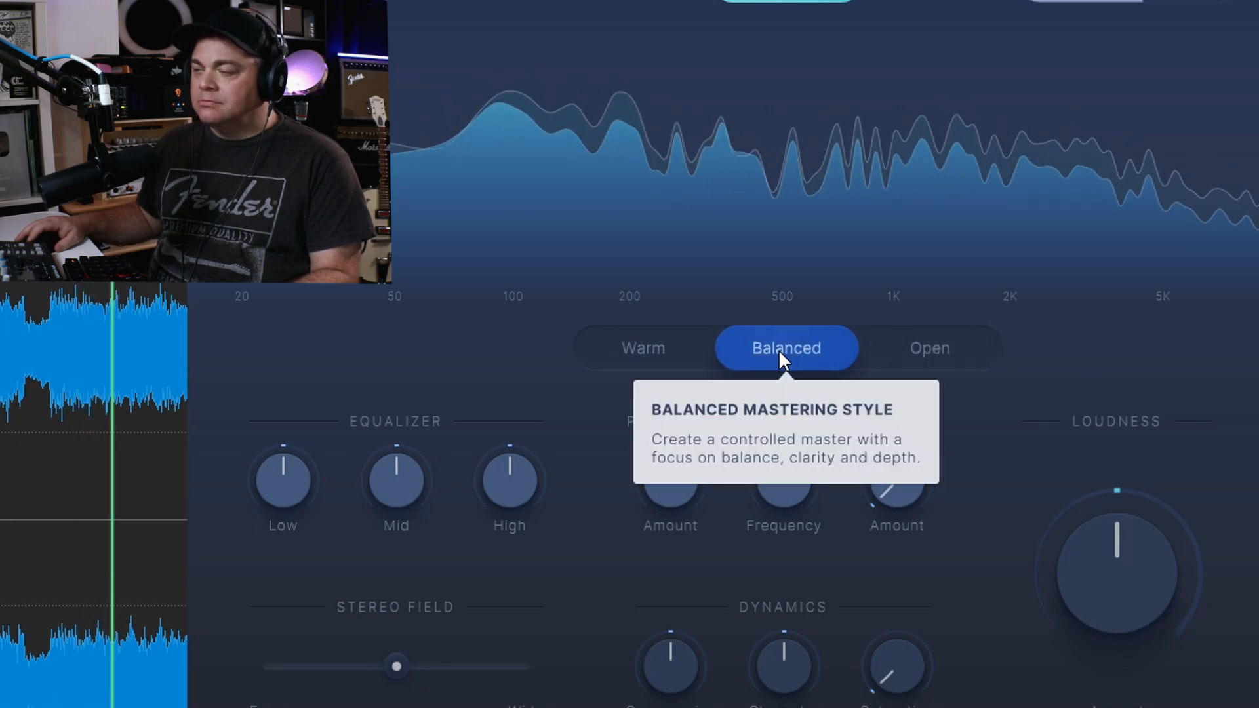
{"action": "left_click", "coordinate": [644, 352]}
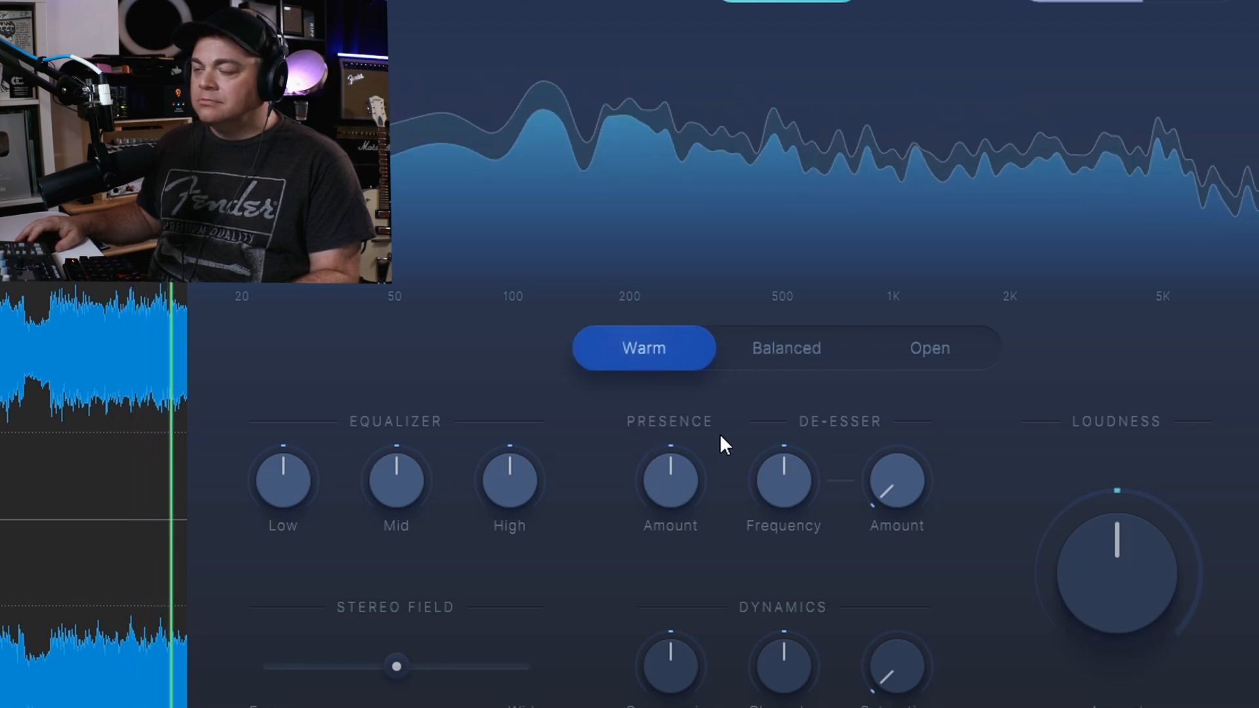
{"action": "left_click", "coordinate": [797, 353]}
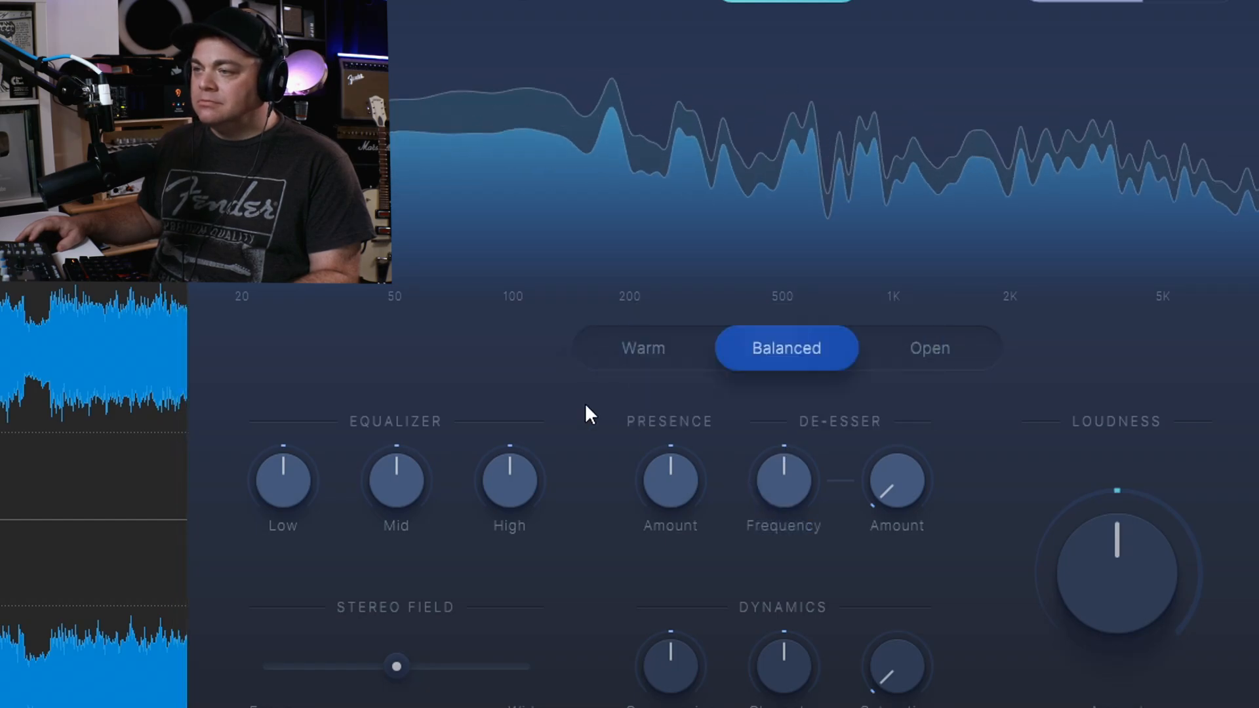
{"action": "key", "text": "space"}
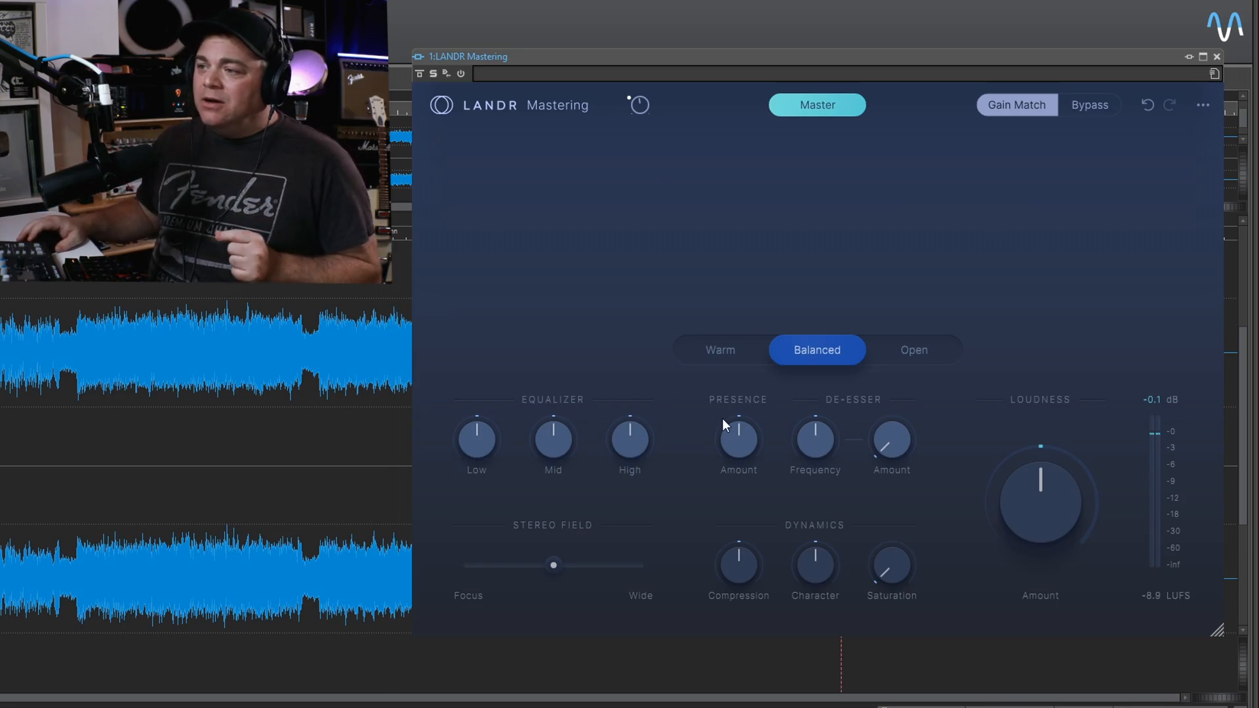
Raise the Presence amount to 2.3 while listening to the song, comparing it with the neutral setting.
{"action": "mouse_move", "coordinate": [721, 446]}
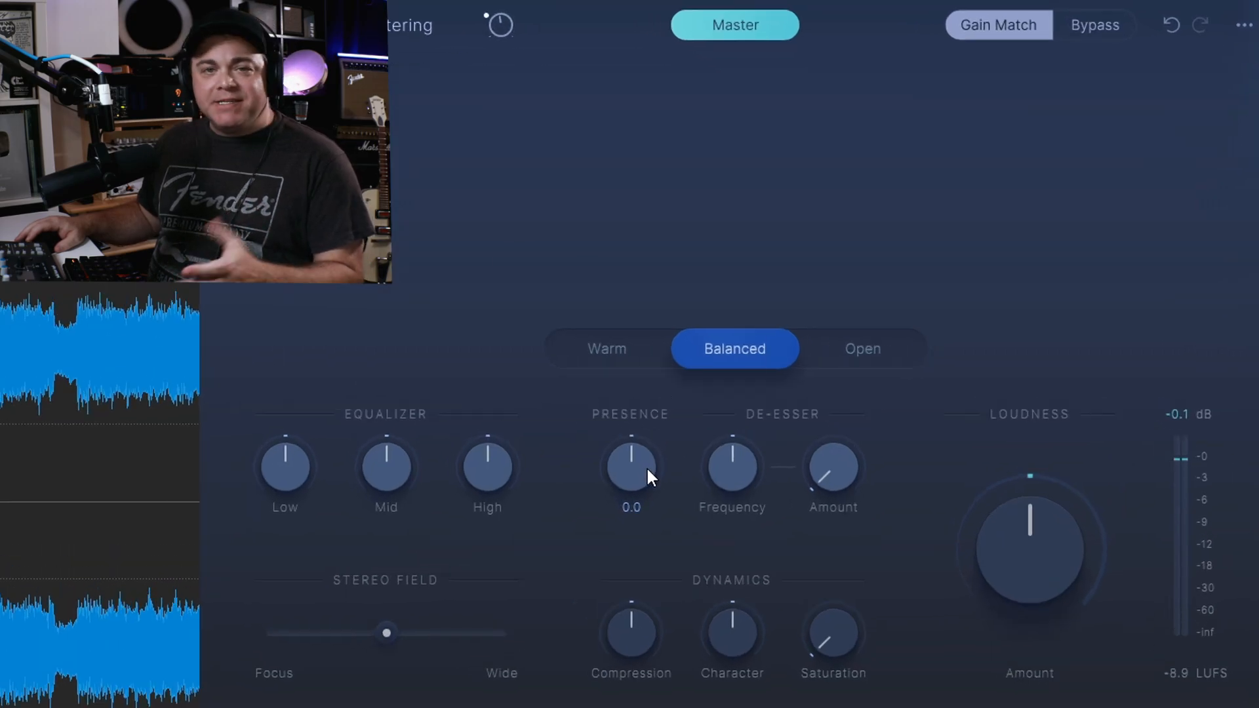
{"action": "mouse_move", "coordinate": [452, 463]}
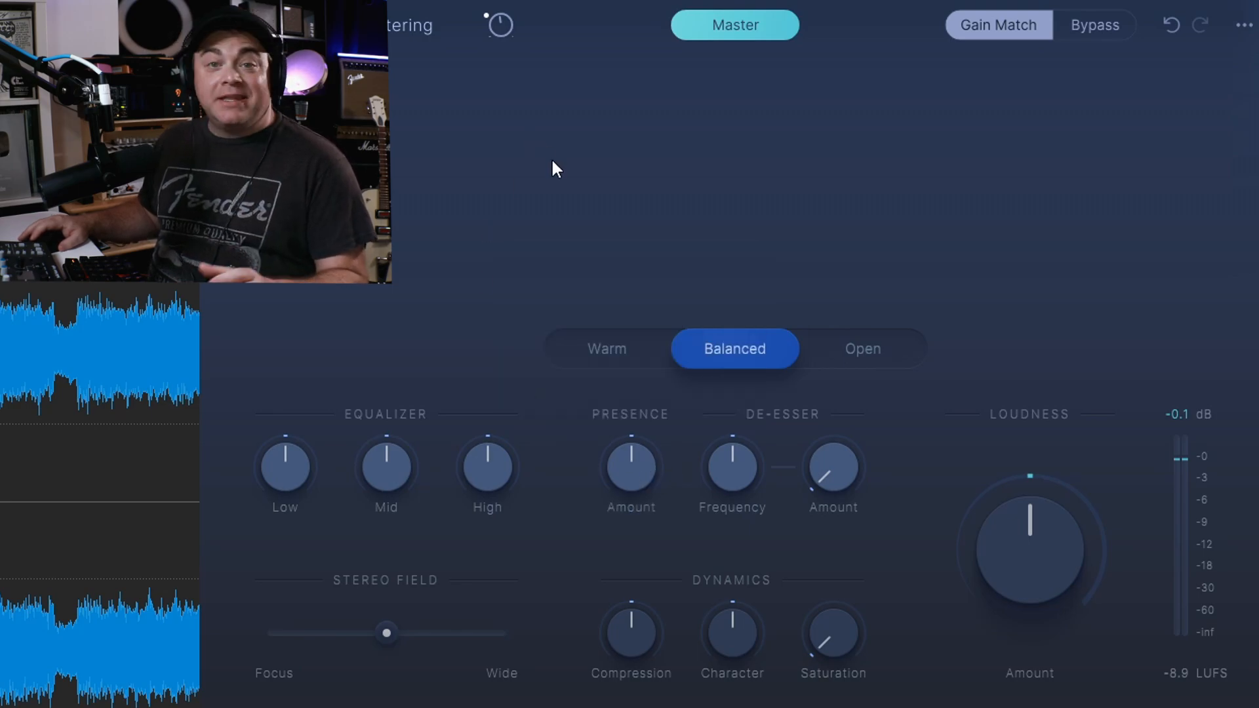
{"action": "key", "text": "space"}
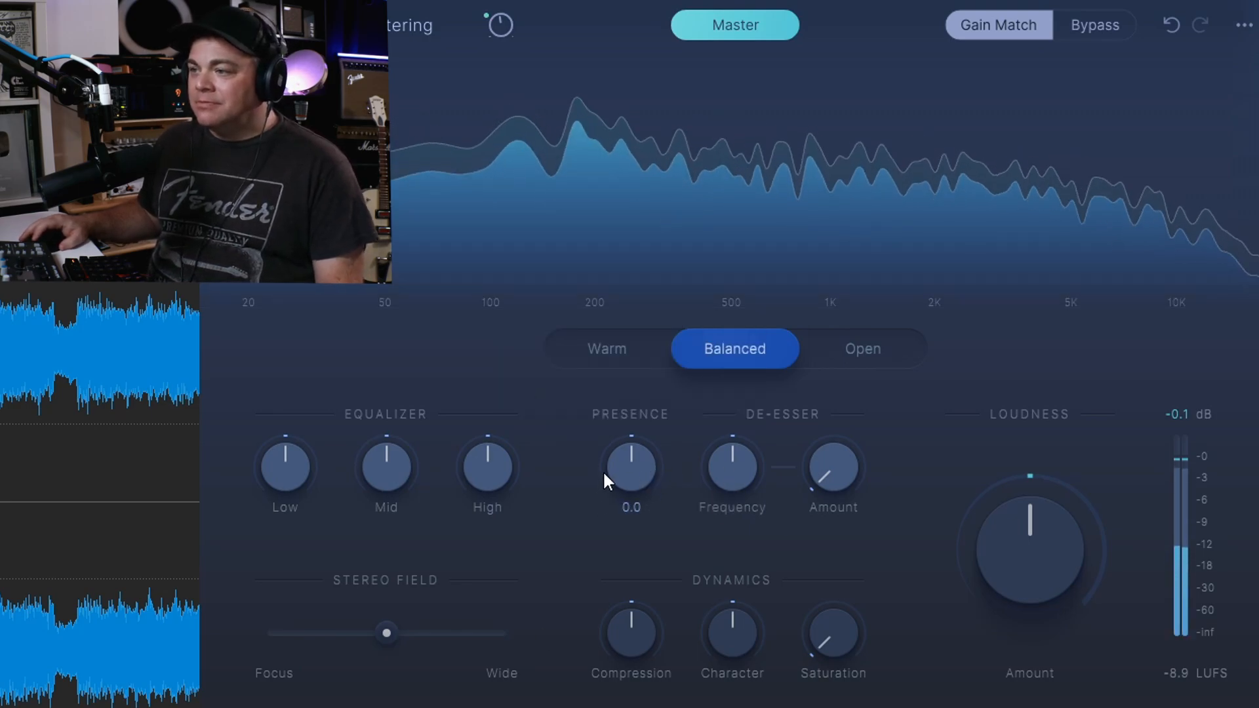
{"action": "left_click_drag", "start_coordinate": [627, 459], "coordinate": [627, 427]}
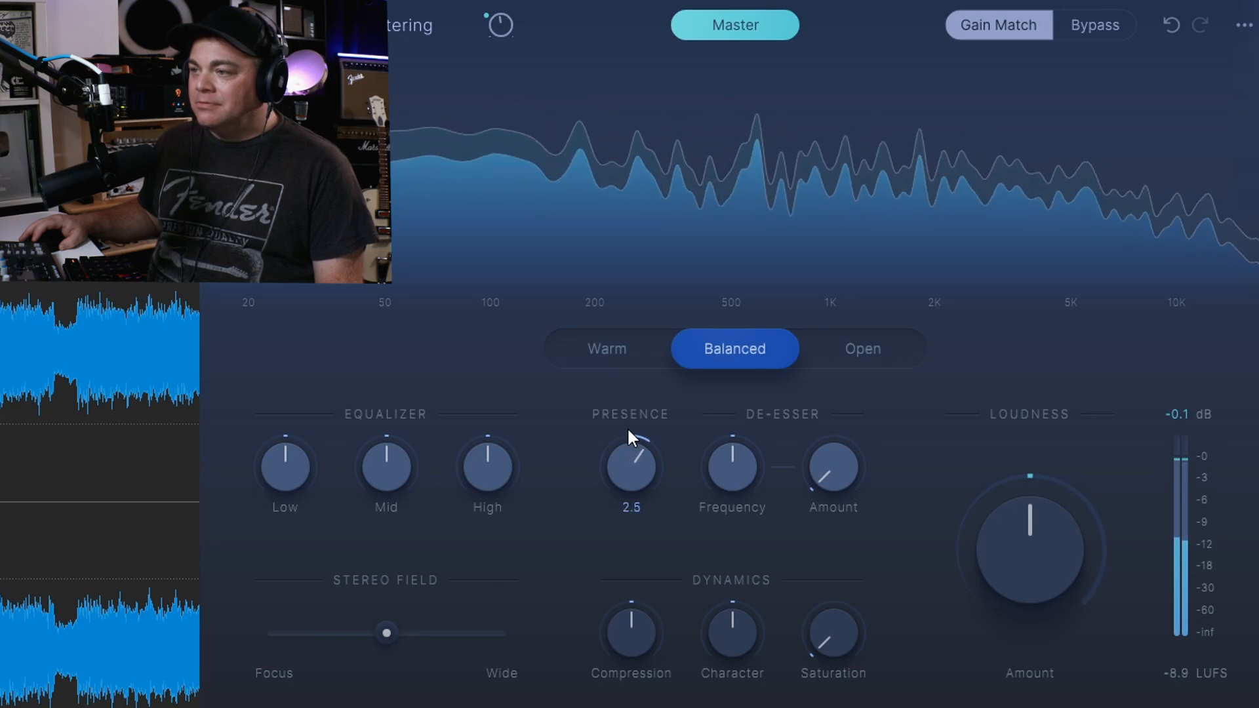
{"action": "double_click", "coordinate": [633, 482]}
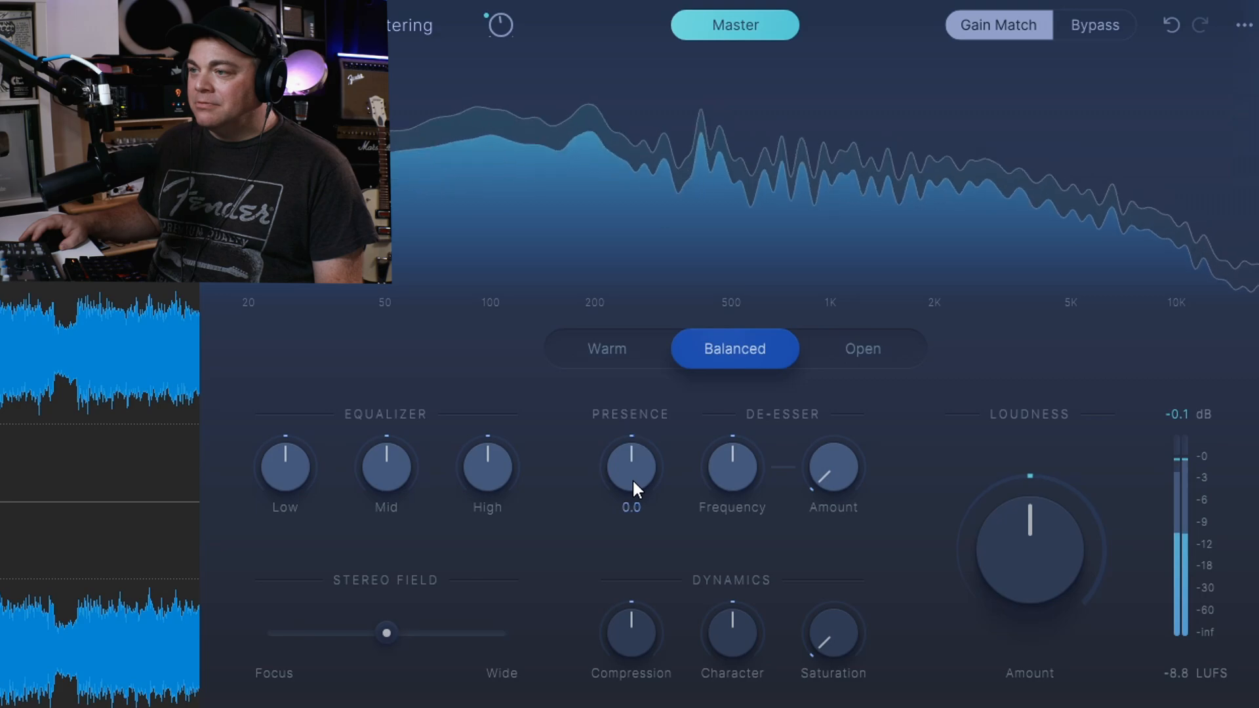
{"action": "left_click_drag", "start_coordinate": [633, 483], "coordinate": [628, 450]}
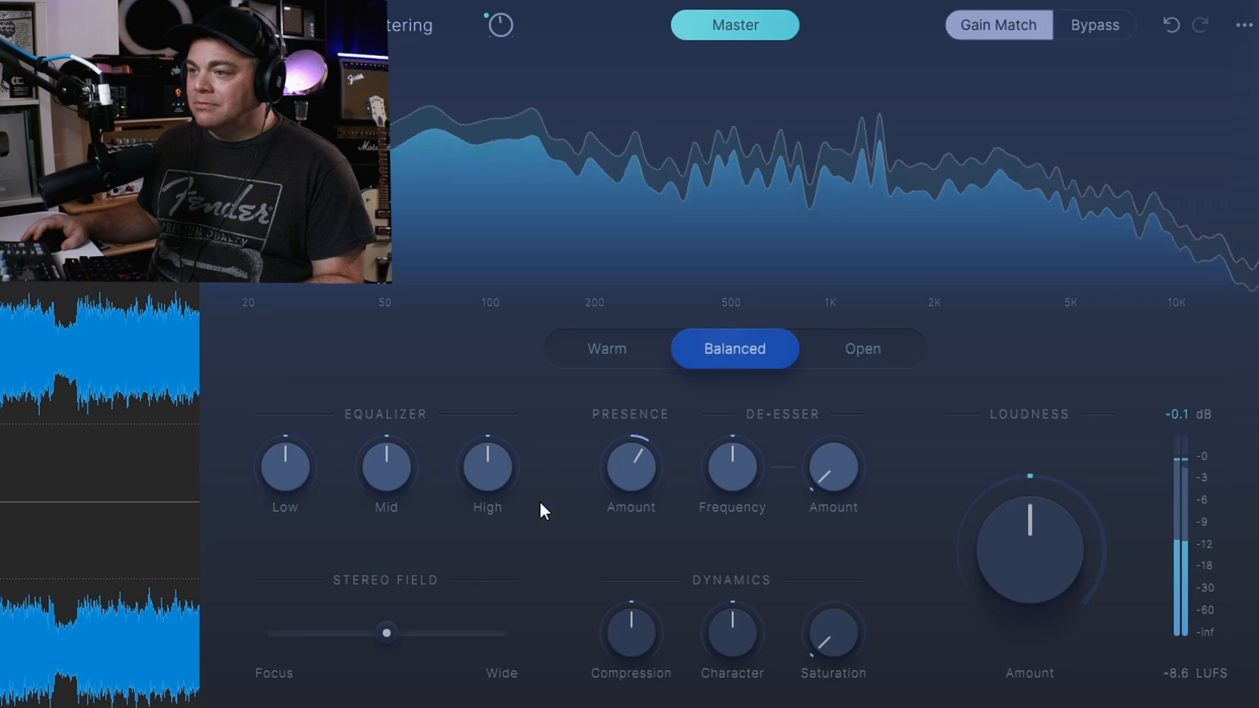
{"action": "left_click", "coordinate": [159, 639]}
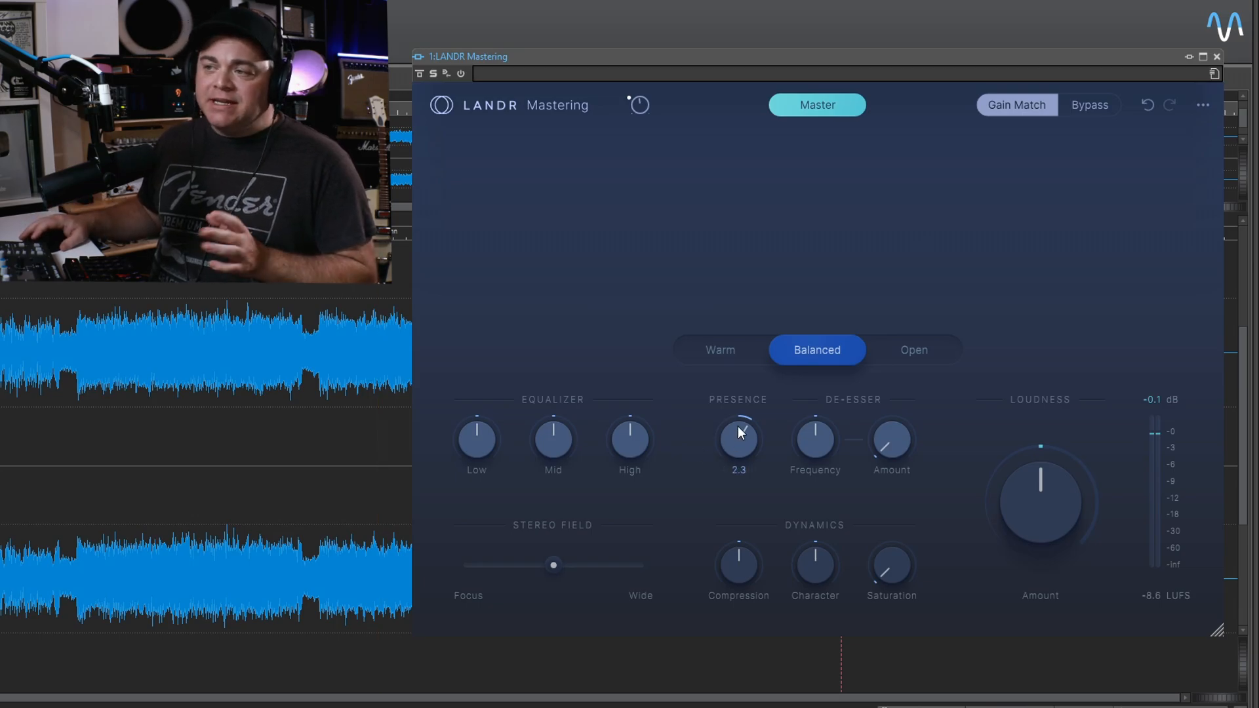
{"action": "mouse_move", "coordinate": [738, 427]}
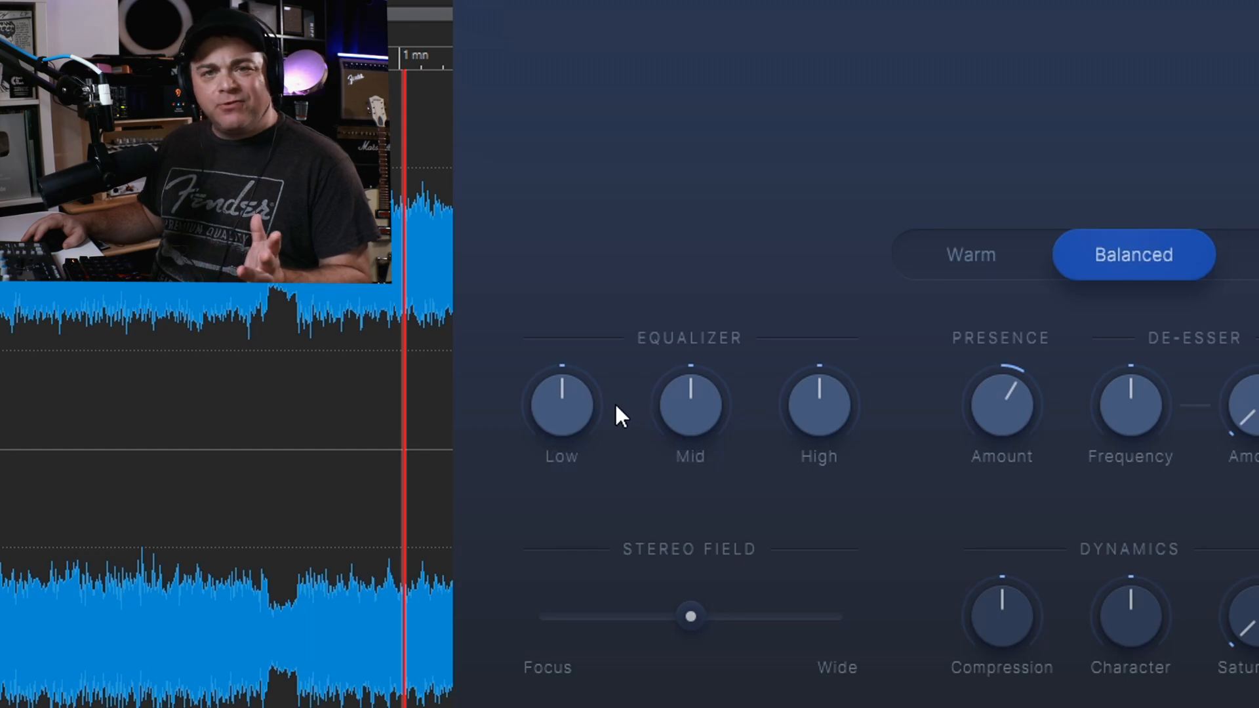
Raise the Low equalizer to 2.4 during playback, trying the Mid equalizer as well but leaving it neutral.
{"action": "key", "text": "space"}
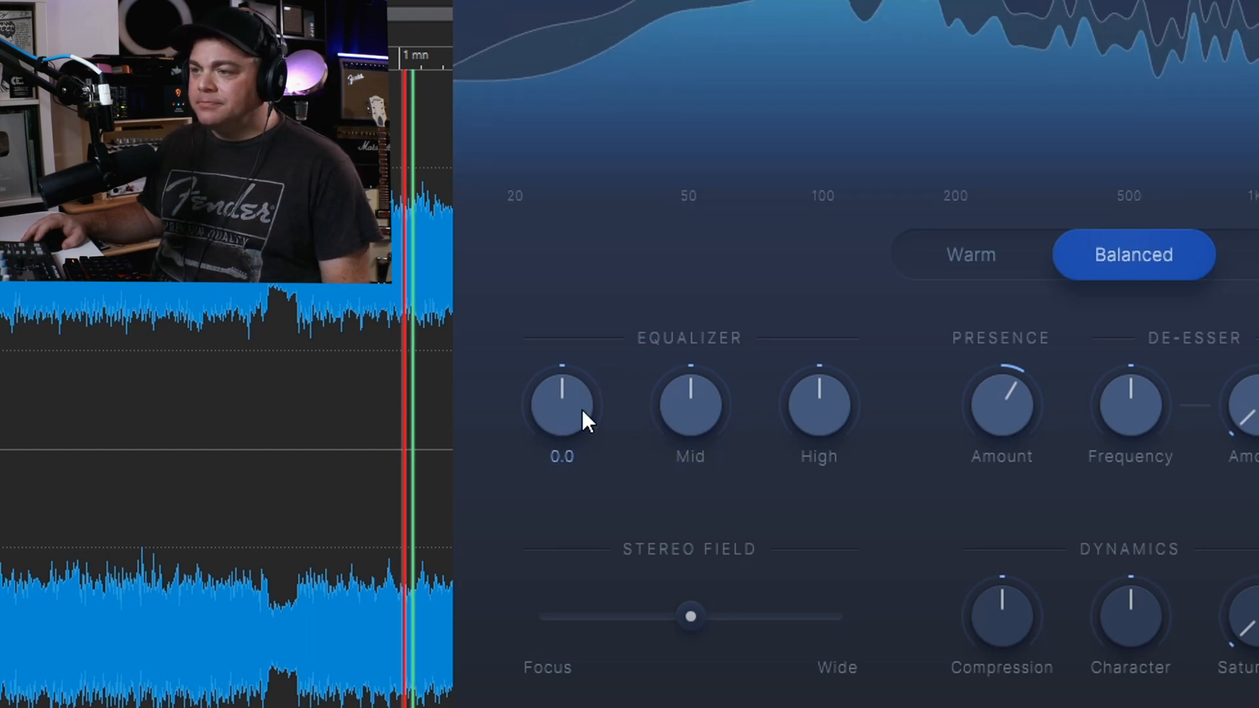
{"action": "mouse_move", "coordinate": [567, 404]}
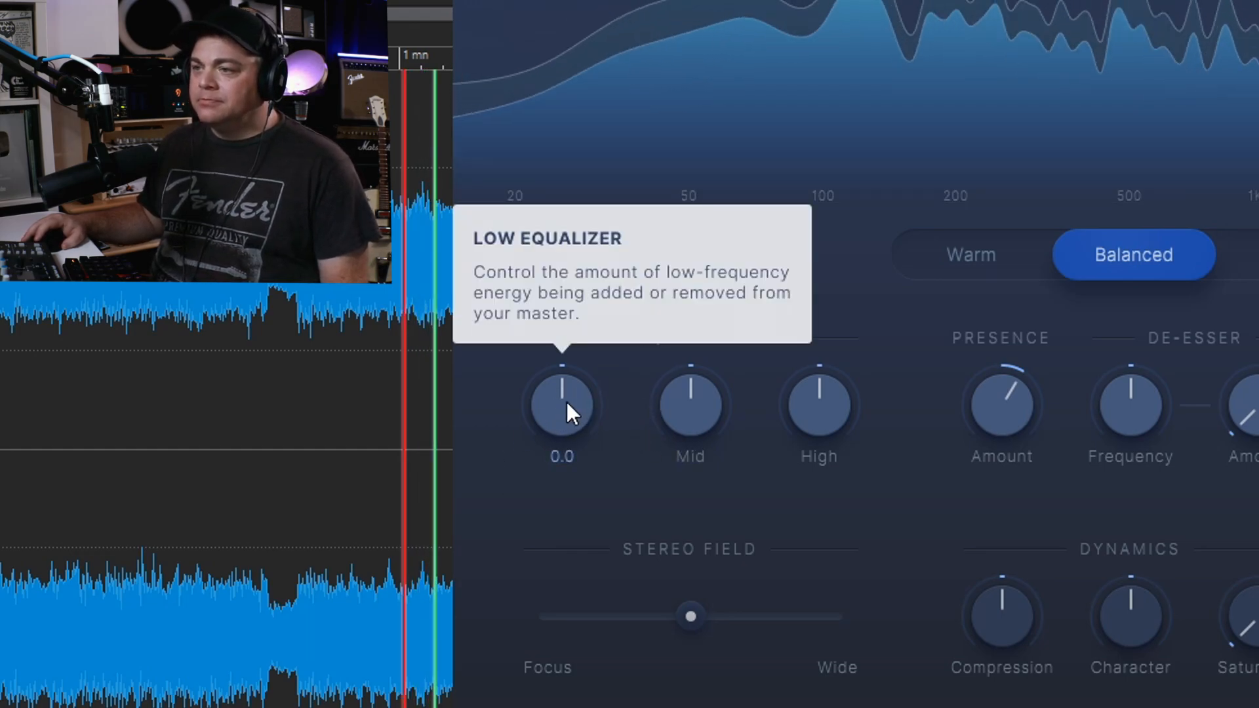
{"action": "left_click_drag", "start_coordinate": [567, 404], "coordinate": [603, 363]}
{"action": "left_click_drag", "start_coordinate": [671, 424], "coordinate": [692, 406]}
{"action": "left_click", "coordinate": [408, 456]}
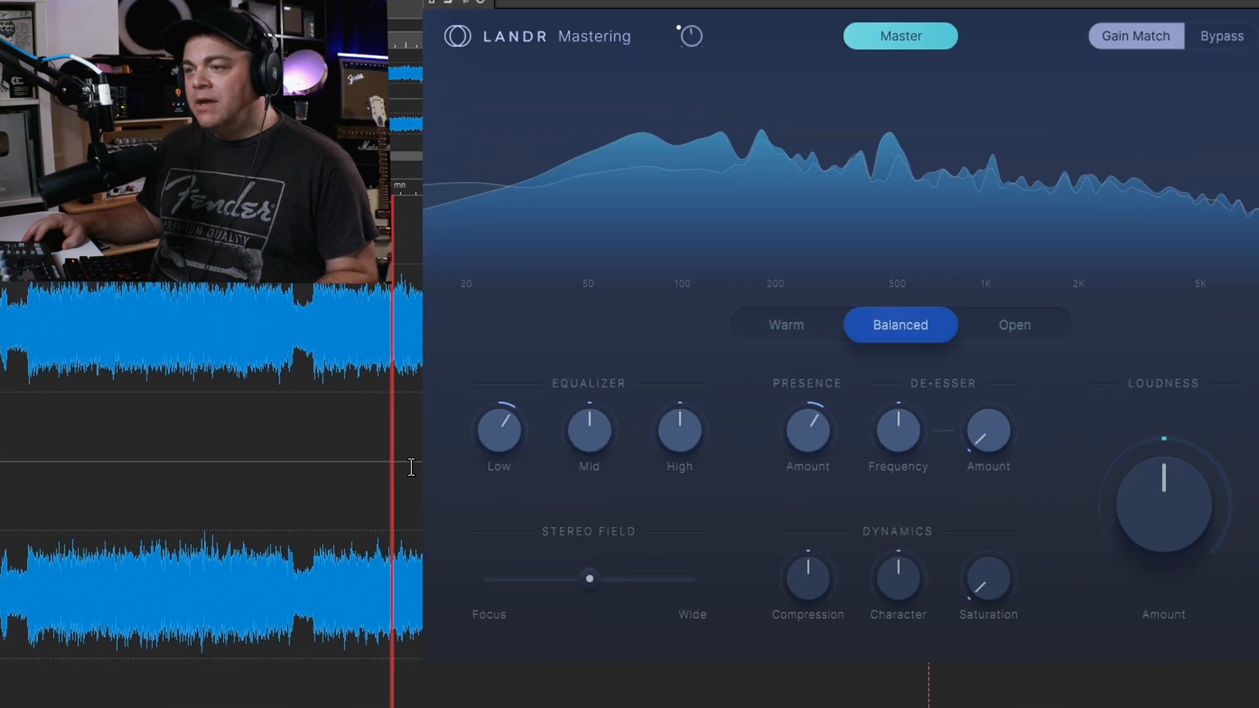
{"action": "key", "text": "space"}
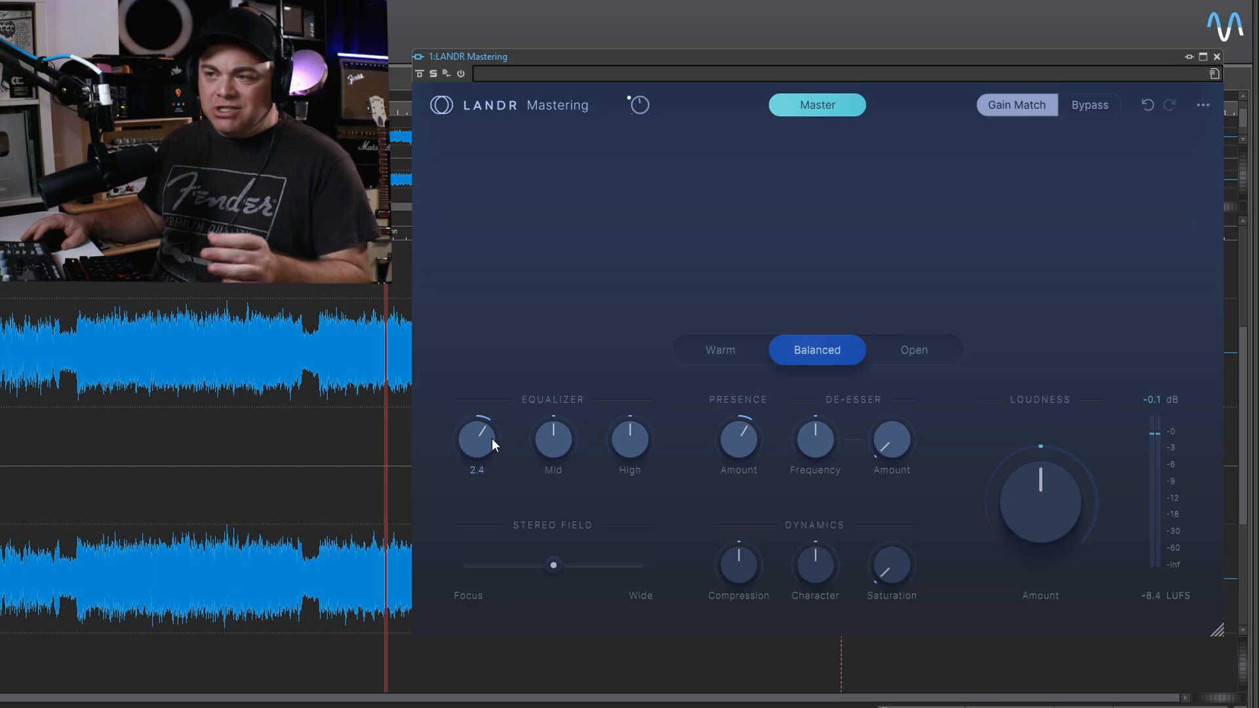
{"action": "mouse_move", "coordinate": [555, 451]}
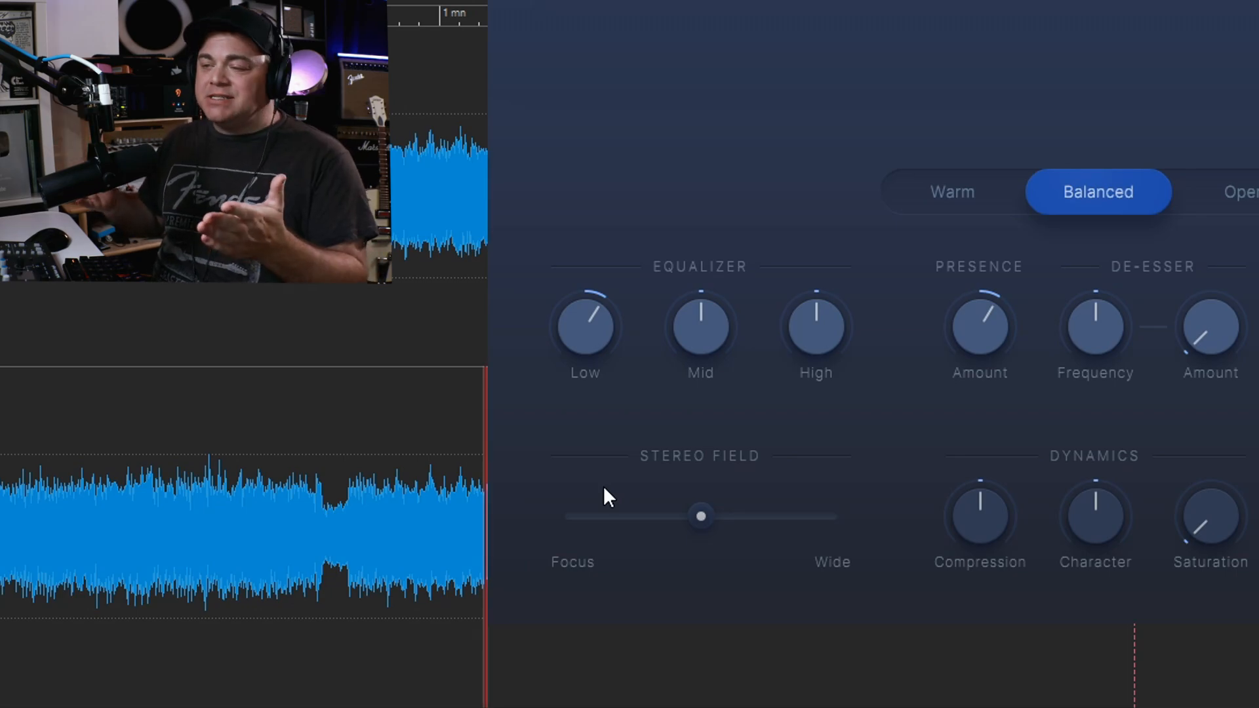
Compare the Stereo Field at 100% Focus and 62% Wide during playback, finishing a little over halfway toward Focus.
{"action": "mouse_move", "coordinate": [700, 514]}
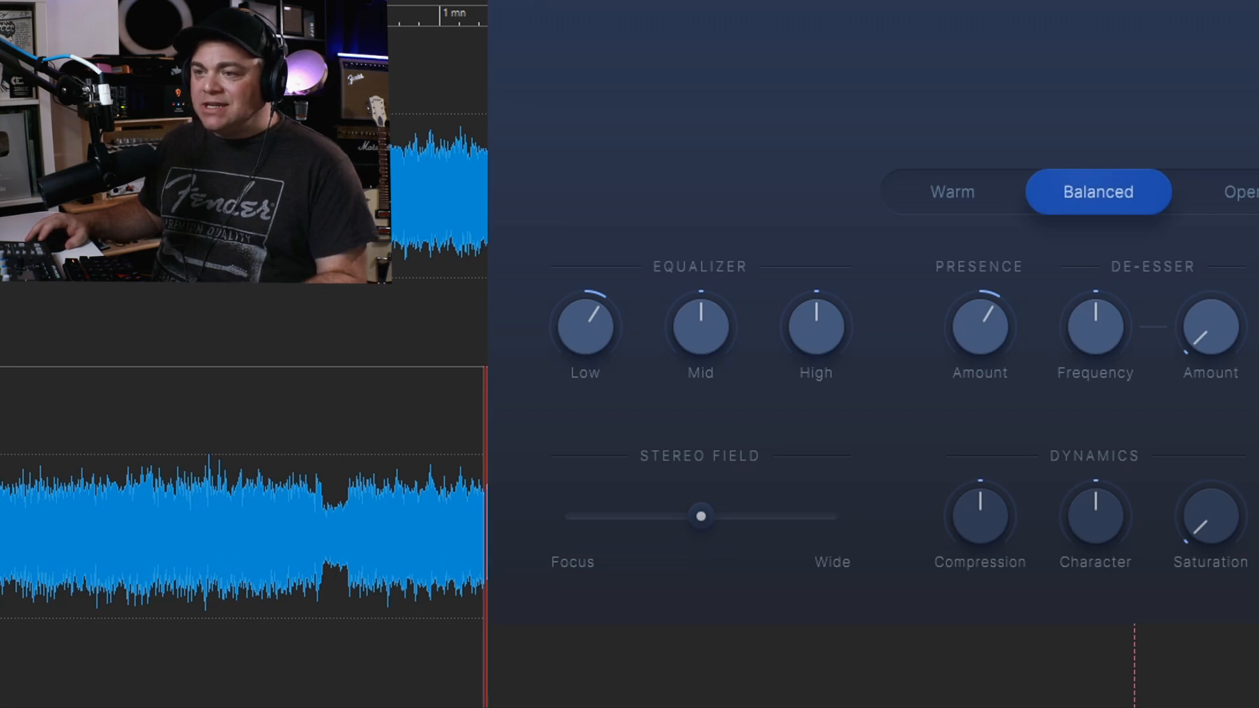
{"action": "left_click", "coordinate": [6, 556]}
{"action": "key", "text": "space"}
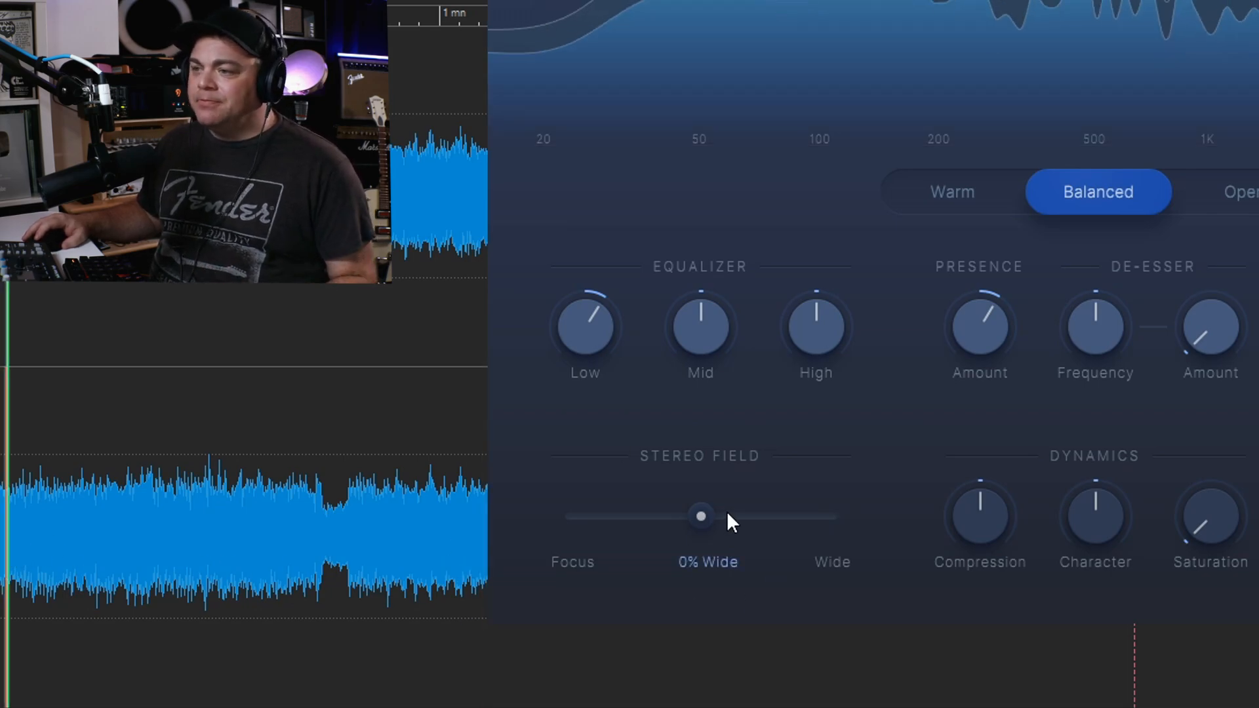
{"action": "left_click_drag", "start_coordinate": [700, 521], "coordinate": [542, 574]}
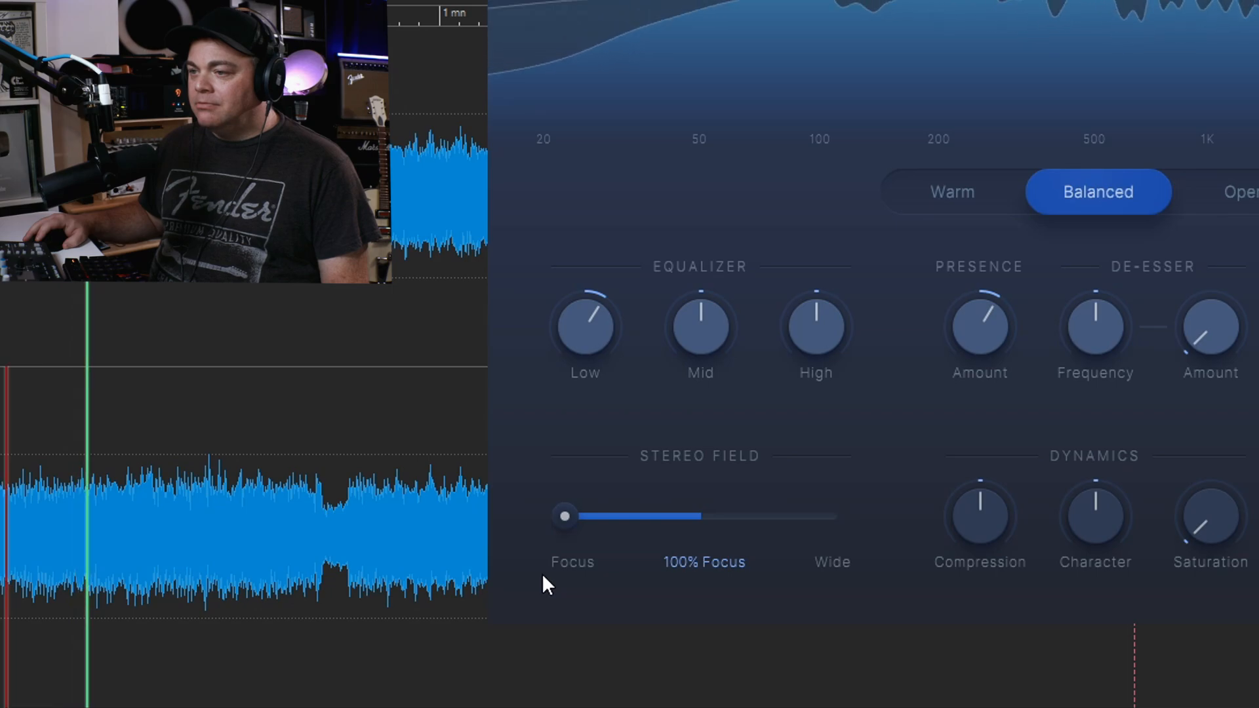
{"action": "left_click_drag", "start_coordinate": [543, 577], "coordinate": [786, 583]}
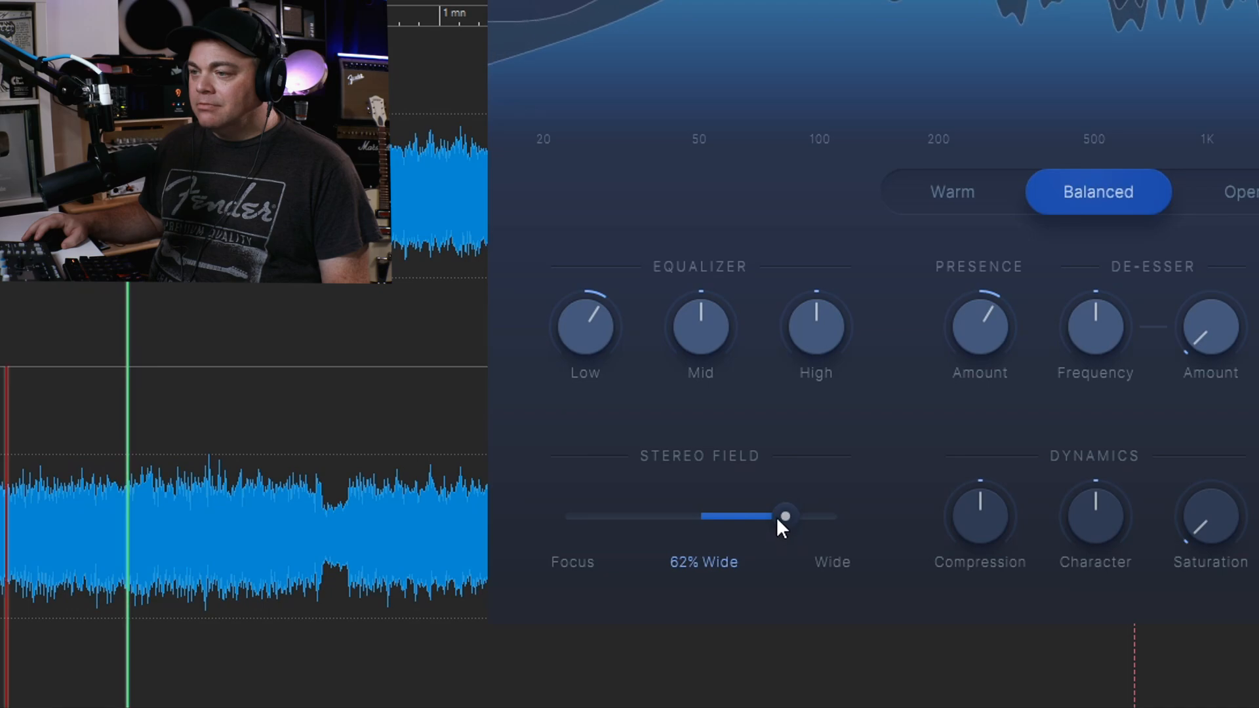
{"action": "left_click_drag", "start_coordinate": [789, 517], "coordinate": [621, 545]}
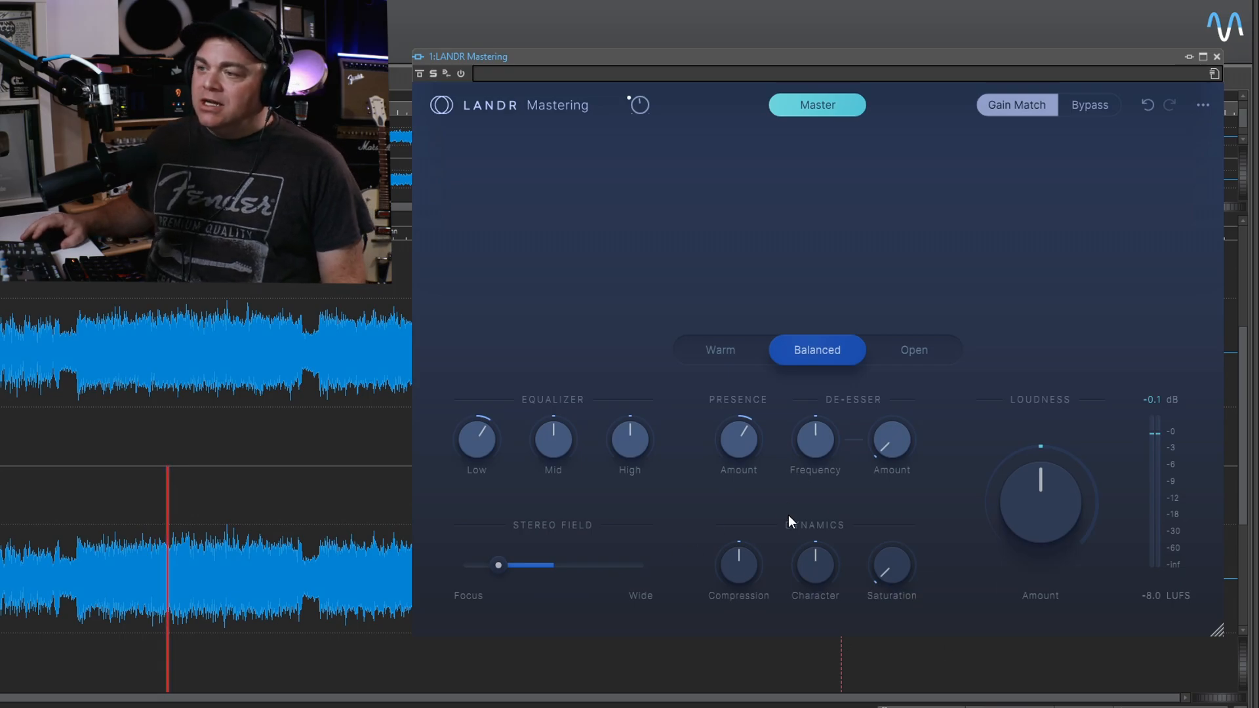
Lower the Dynamics Compression well below its neutral setting while listening to the song.
{"action": "mouse_move", "coordinate": [750, 559]}
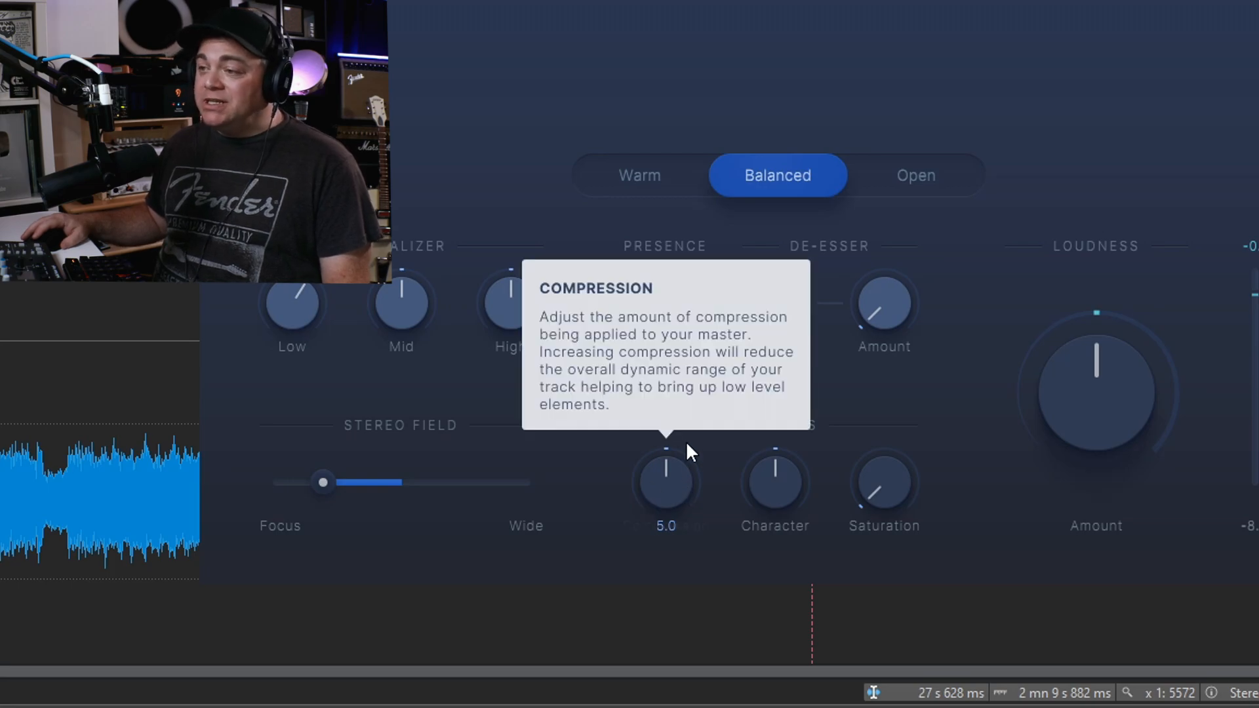
{"action": "mouse_move", "coordinate": [661, 486]}
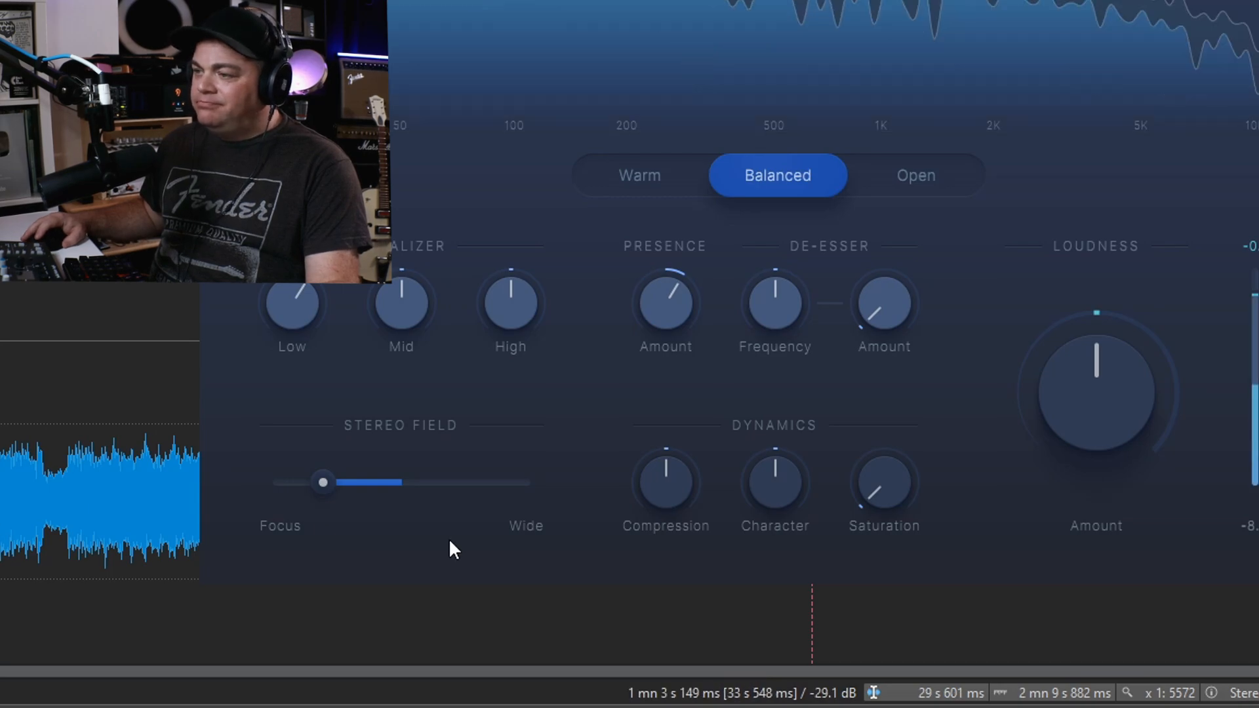
{"action": "left_click_drag", "start_coordinate": [683, 472], "coordinate": [673, 544]}
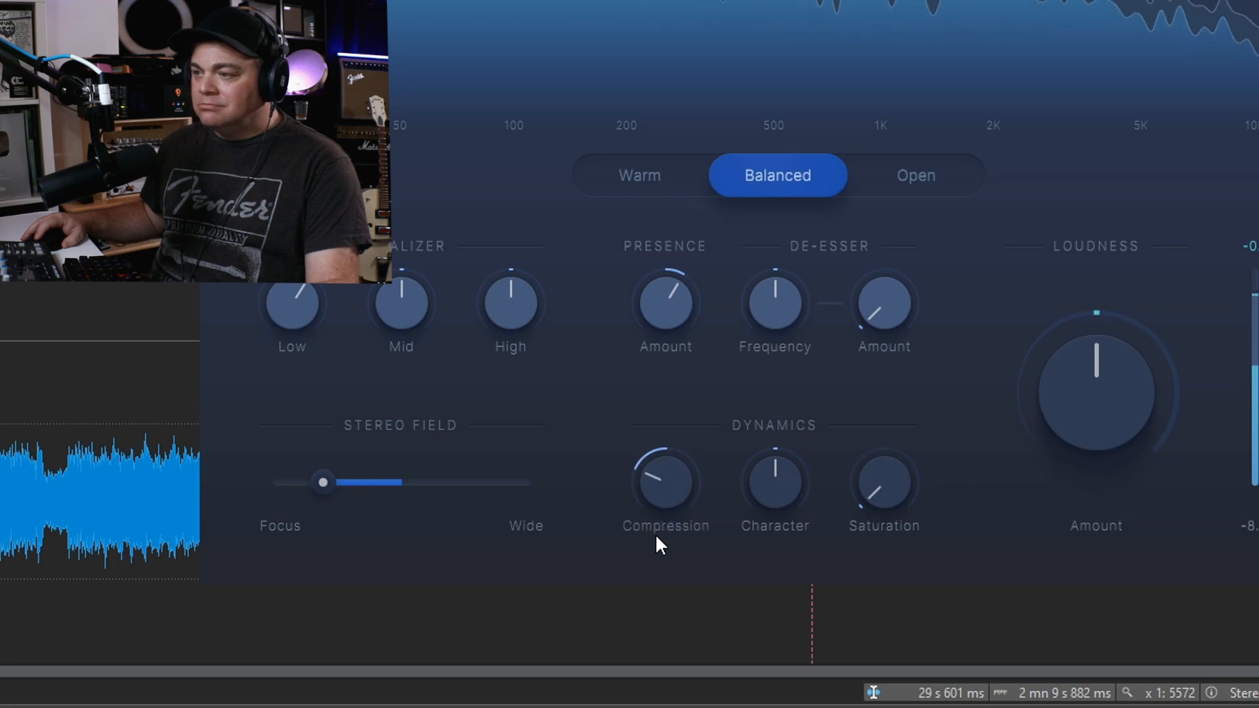
{"action": "mouse_move", "coordinate": [663, 497]}
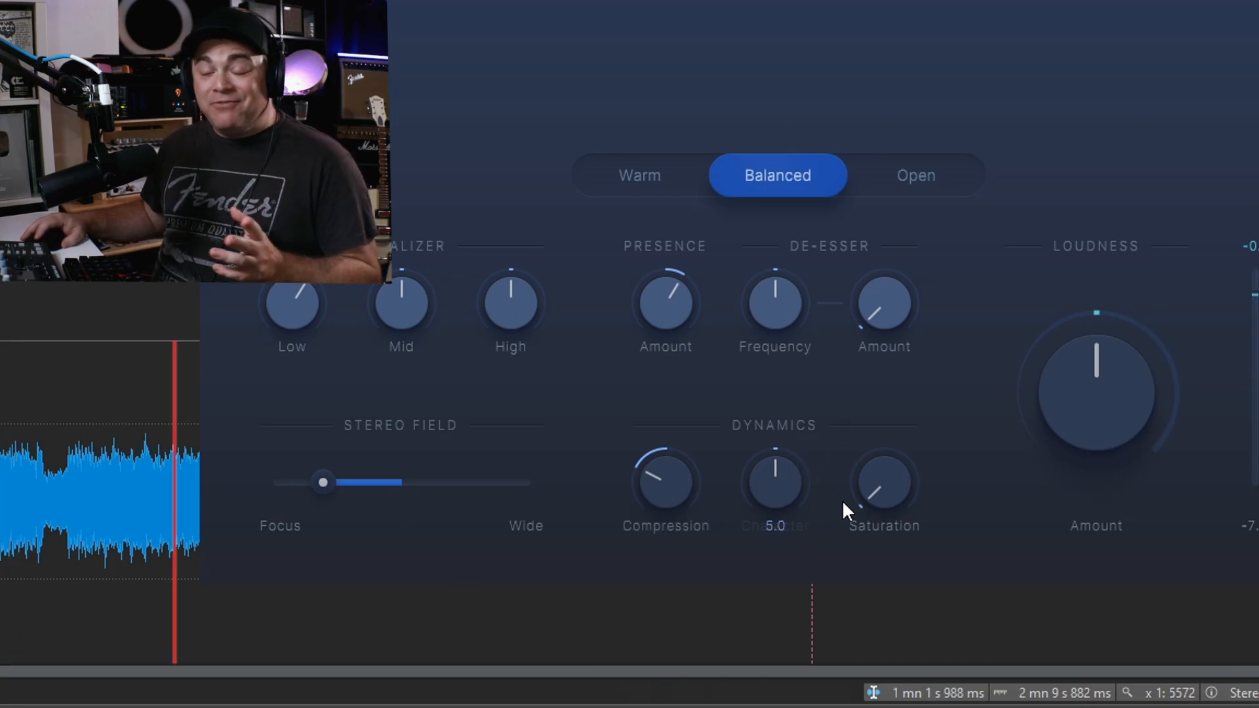
Try the Dynamics Character control during playback and return it to 5.0.
{"action": "mouse_move", "coordinate": [774, 481]}
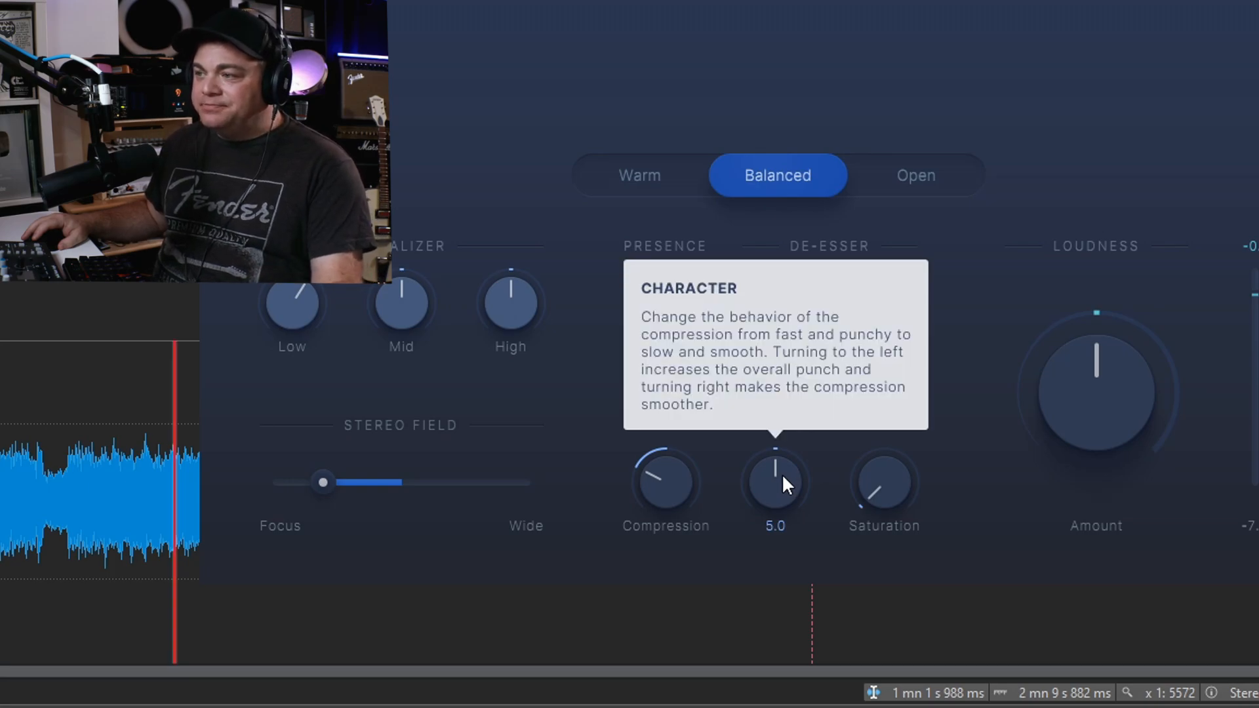
{"action": "key", "text": "space"}
{"action": "mouse_move", "coordinate": [781, 473]}
{"action": "left_mouse_down"}
{"action": "mouse_move", "coordinate": [748, 545]}
{"action": "mouse_move", "coordinate": [734, 637]}
{"action": "mouse_move", "coordinate": [697, 420]}
{"action": "mouse_move", "coordinate": [714, 297]}
{"action": "mouse_move", "coordinate": [726, 624]}
{"action": "mouse_move", "coordinate": [738, 500]}
{"action": "mouse_move", "coordinate": [767, 476]}
{"action": "left_mouse_up"}
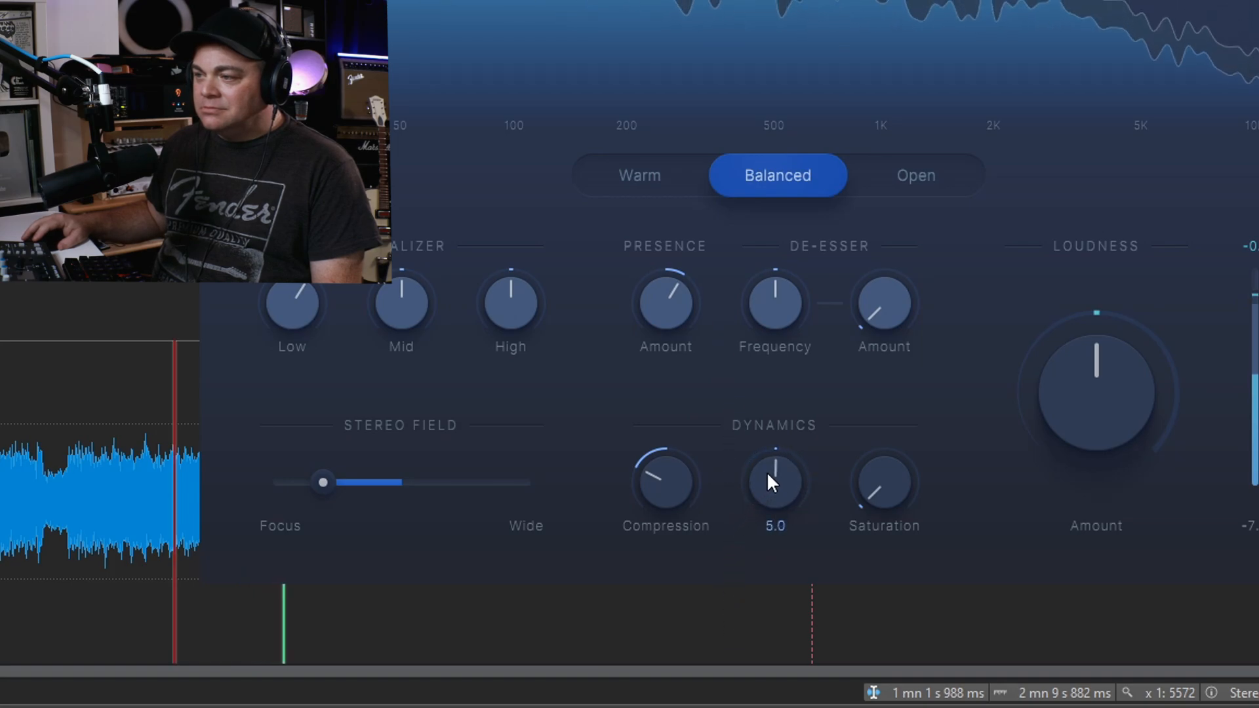
{"action": "key", "text": "space"}
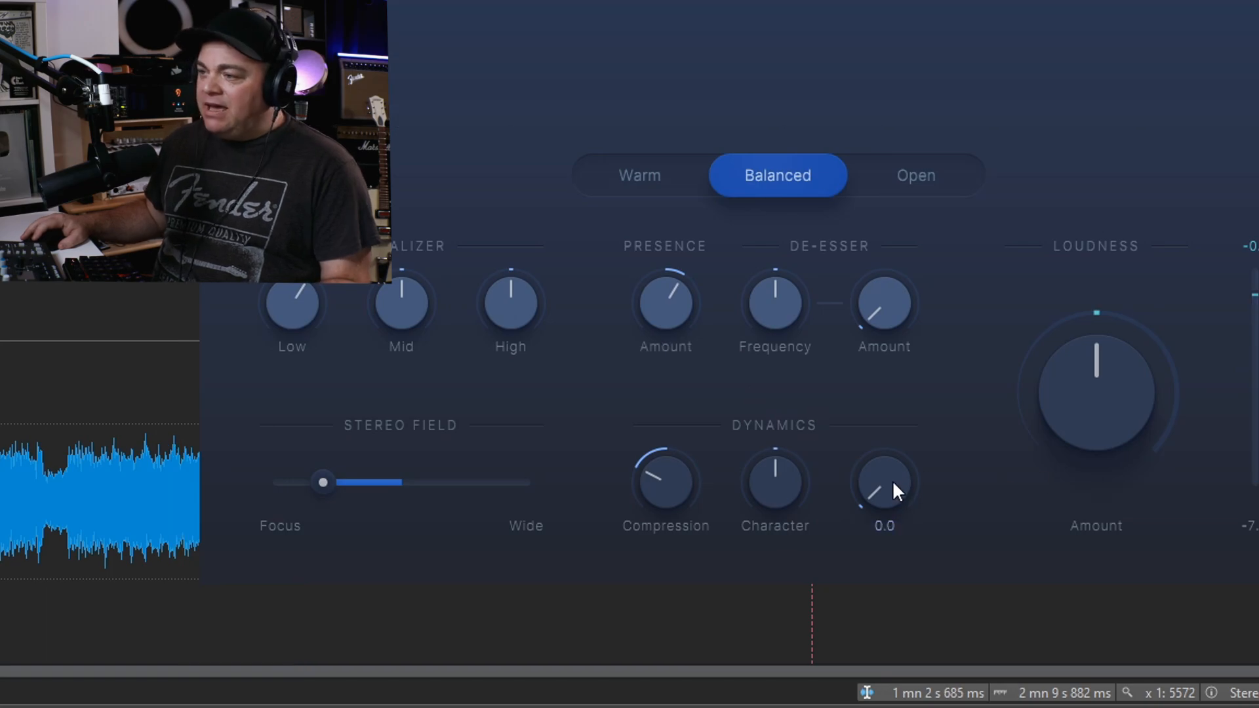
Replay the same section from just past one minute and raise the Dynamics Saturation moderately by ear.
{"action": "mouse_move", "coordinate": [888, 482]}
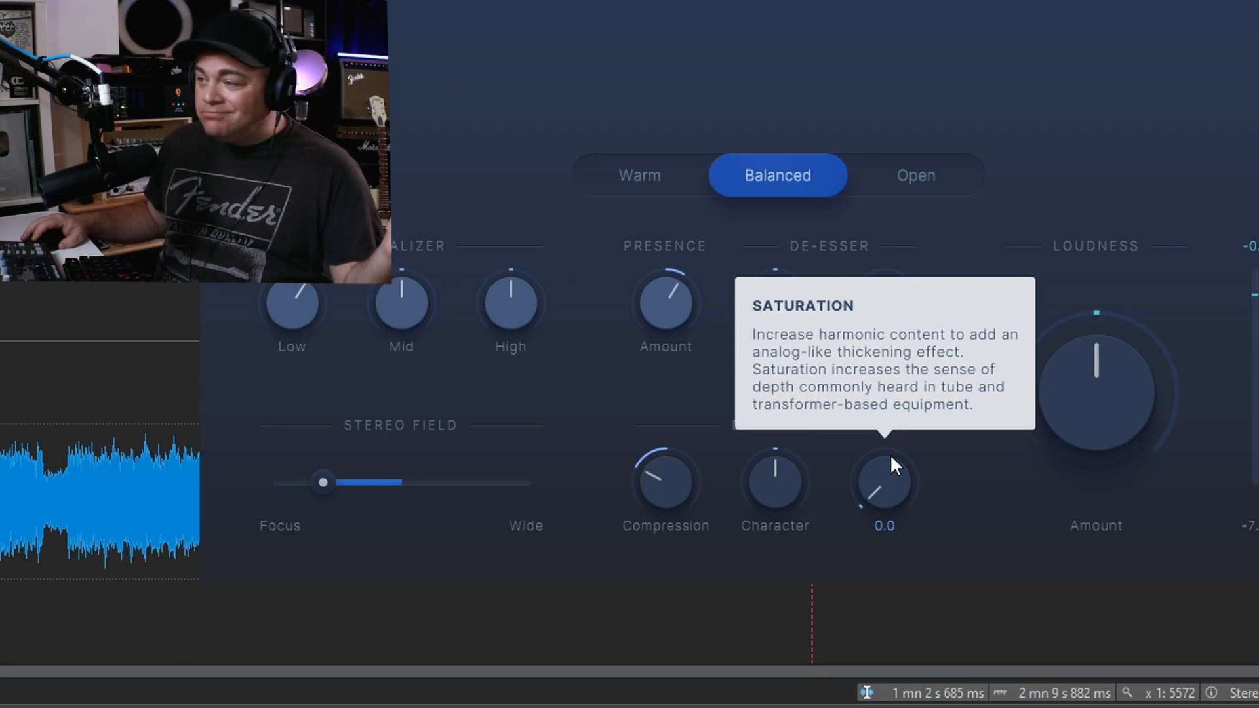
{"action": "left_click", "coordinate": [177, 587]}
{"action": "key", "text": "space"}
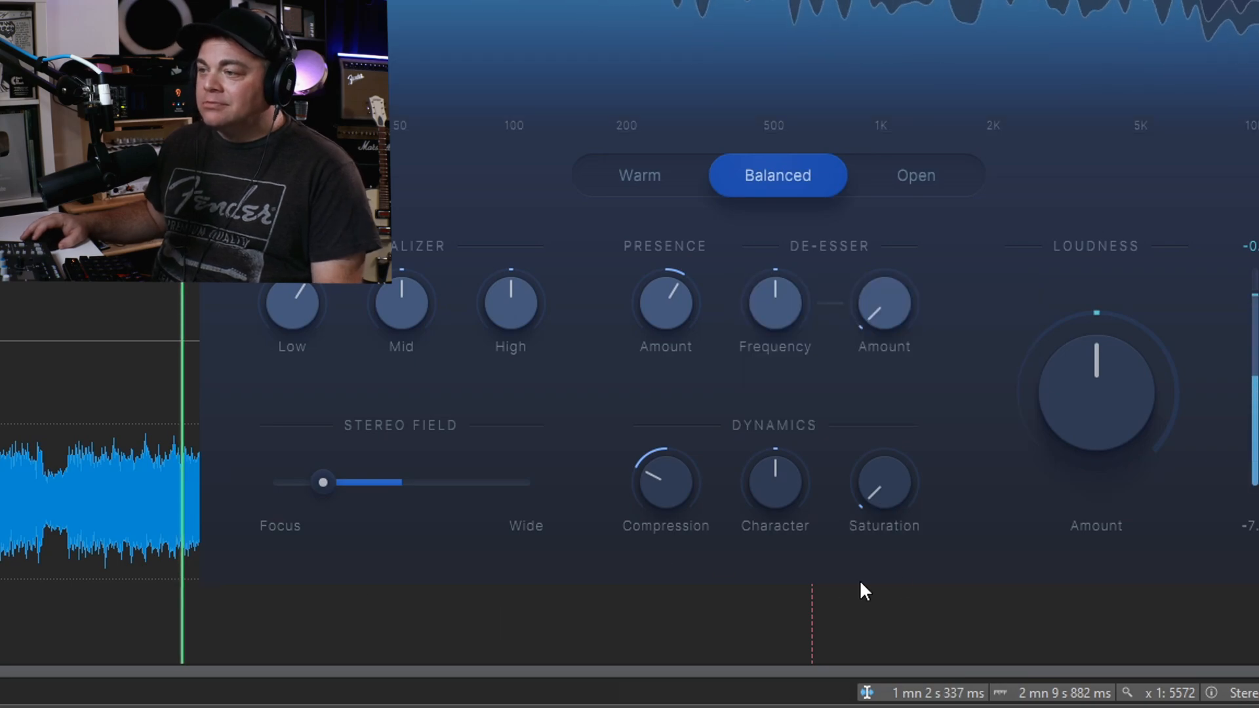
{"action": "left_click_drag", "start_coordinate": [901, 489], "coordinate": [891, 433]}
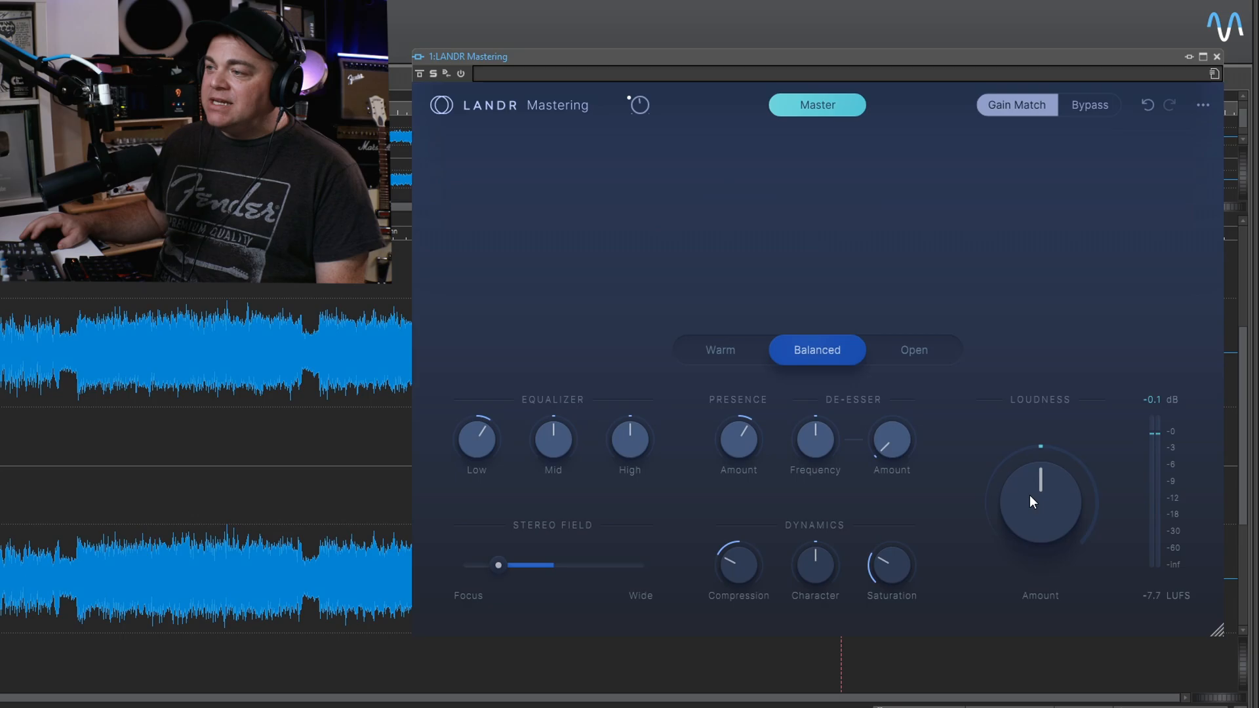
Try the Loudness amount at maximum and below neutral while replaying the song, return it to neutral, and stop playback.
{"action": "mouse_move", "coordinate": [1036, 489]}
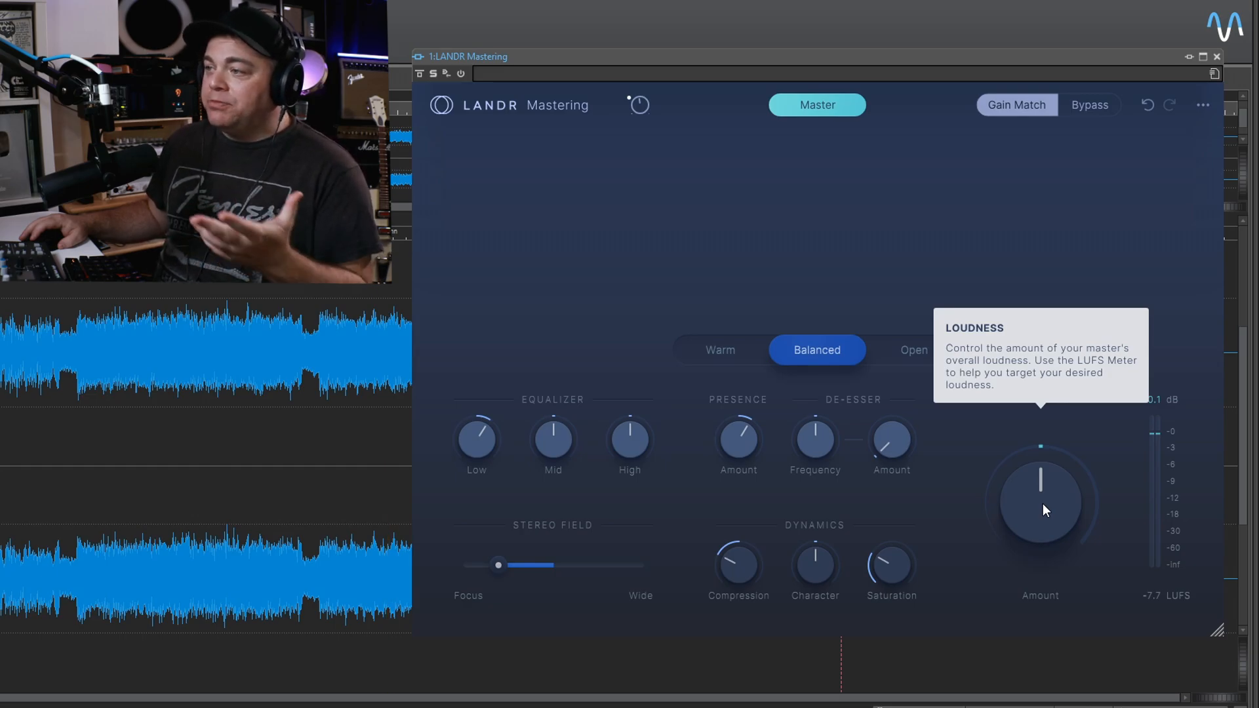
{"action": "left_click", "coordinate": [383, 583]}
{"action": "left_click", "coordinate": [383, 583]}
{"action": "key", "text": "space"}
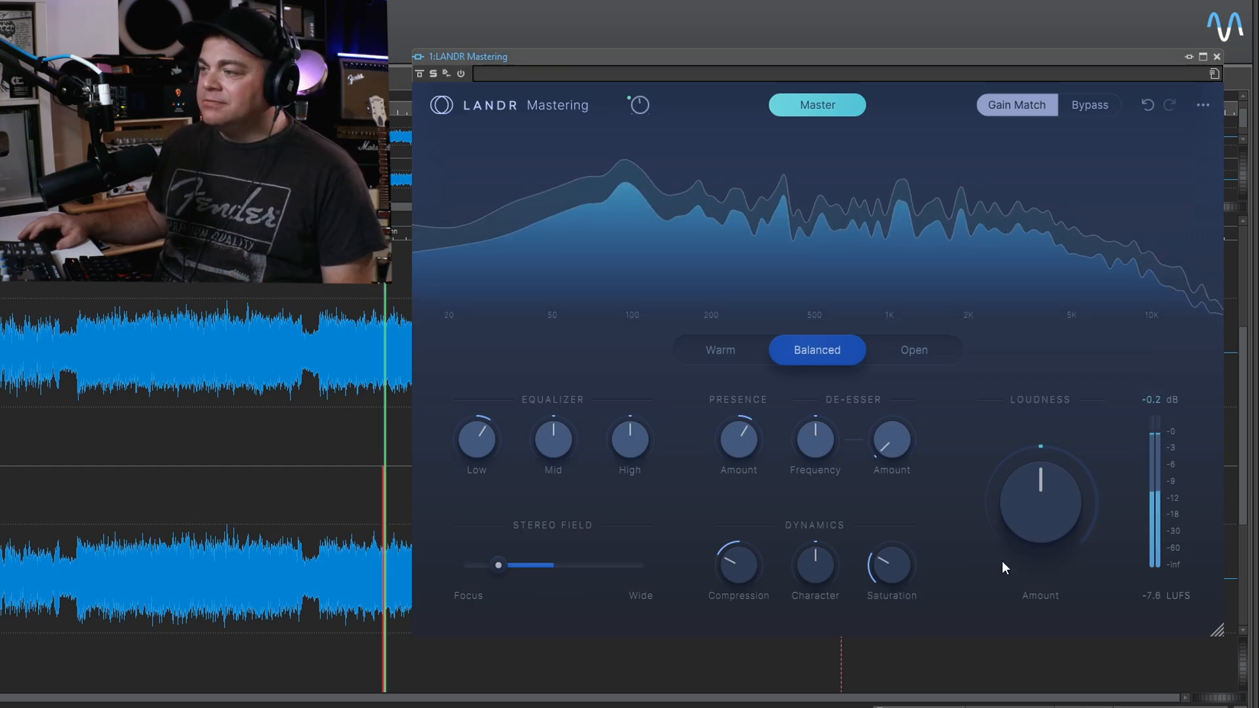
{"action": "left_click_drag", "start_coordinate": [1033, 510], "coordinate": [1032, 367]}
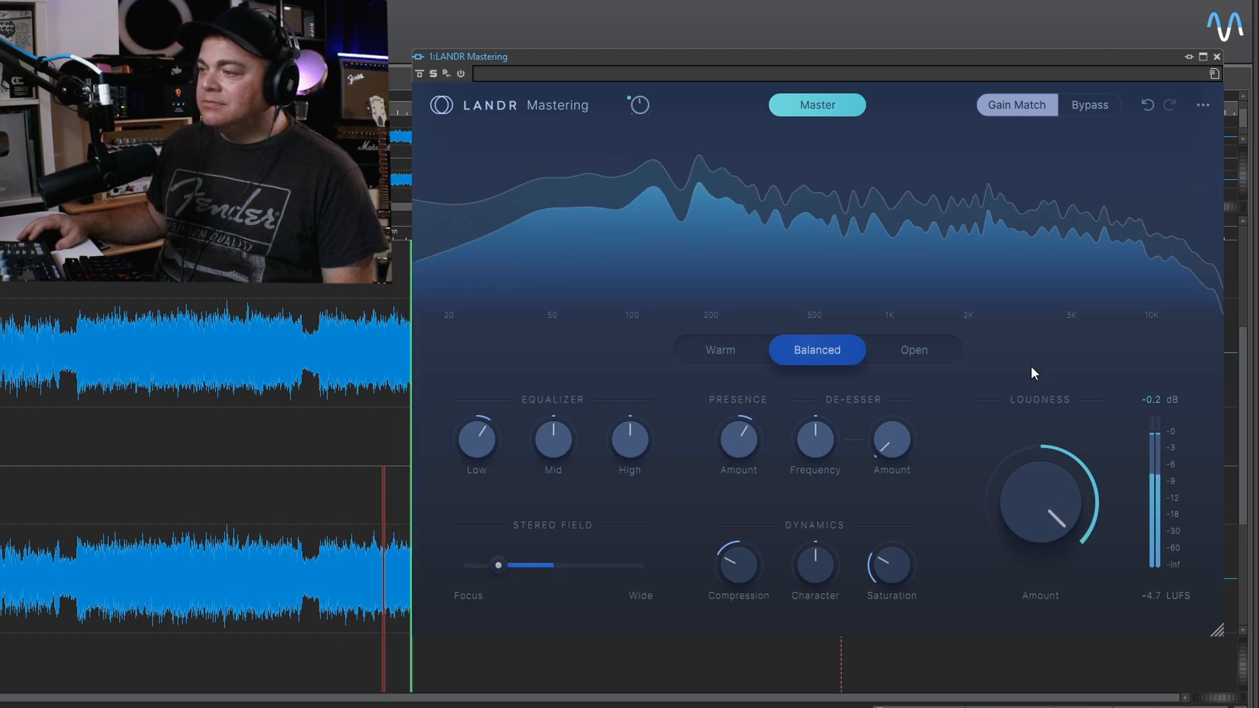
{"action": "left_click_drag", "start_coordinate": [1031, 366], "coordinate": [1018, 528]}
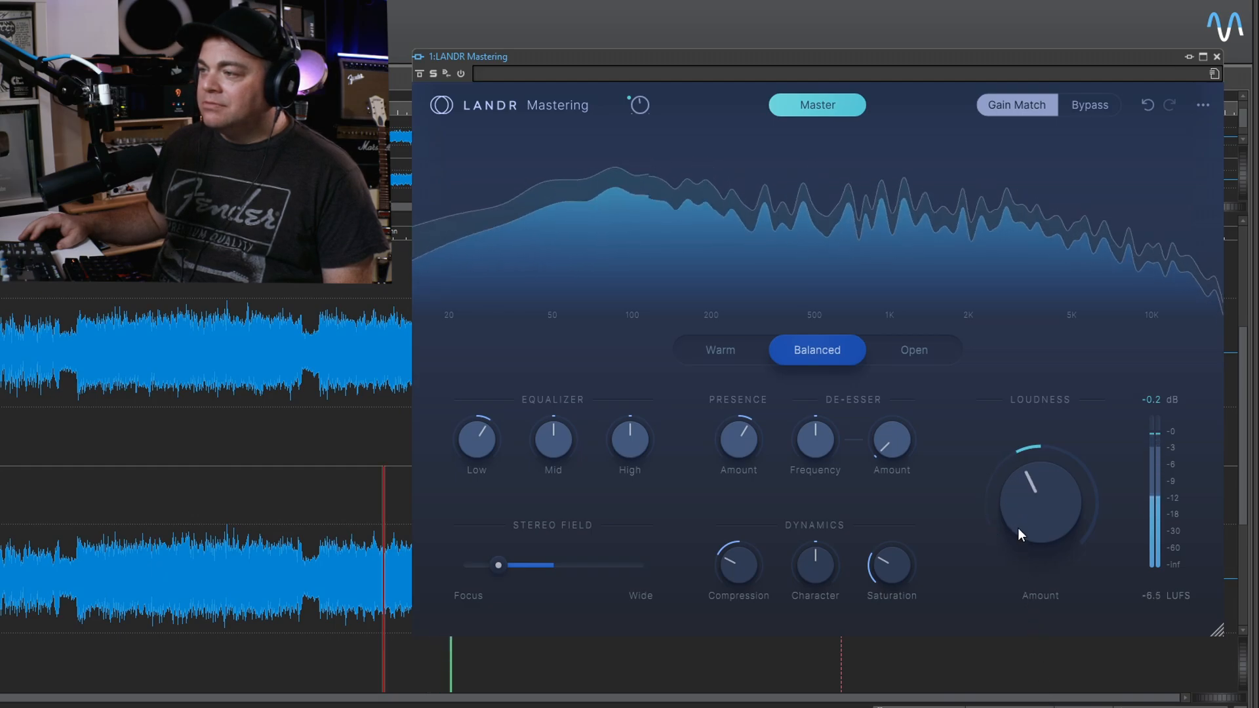
{"action": "mouse_move", "coordinate": [1018, 529]}
{"action": "left_mouse_down"}
{"action": "mouse_move", "coordinate": [1064, 422]}
{"action": "mouse_move", "coordinate": [1025, 537]}
{"action": "mouse_move", "coordinate": [1030, 513]}
{"action": "left_mouse_up"}
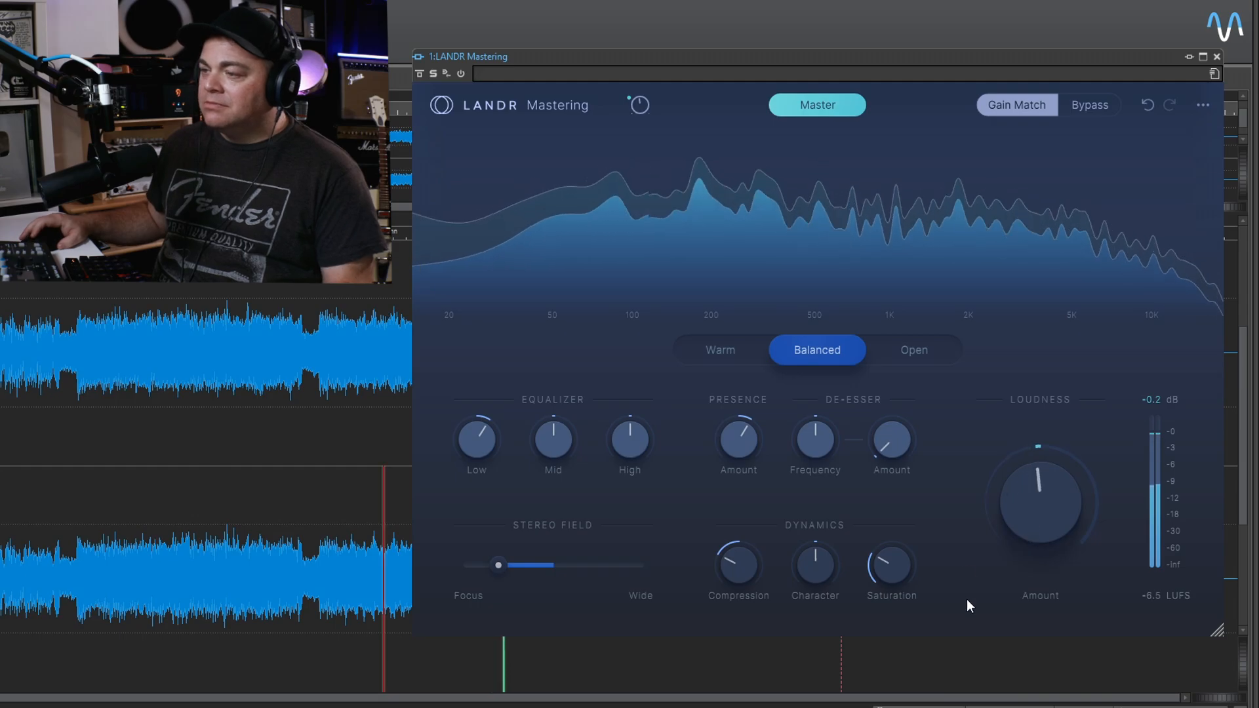
{"action": "left_click_drag", "start_coordinate": [1043, 486], "coordinate": [1041, 480]}
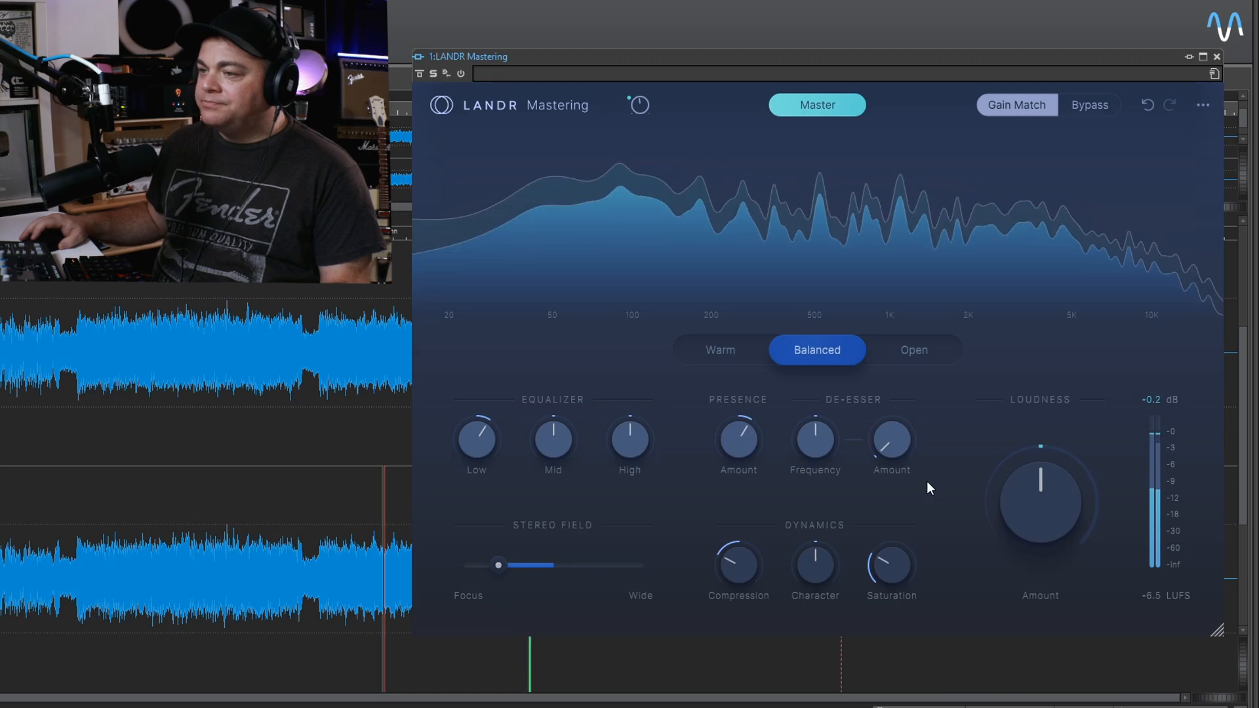
{"action": "left_click", "coordinate": [367, 599]}
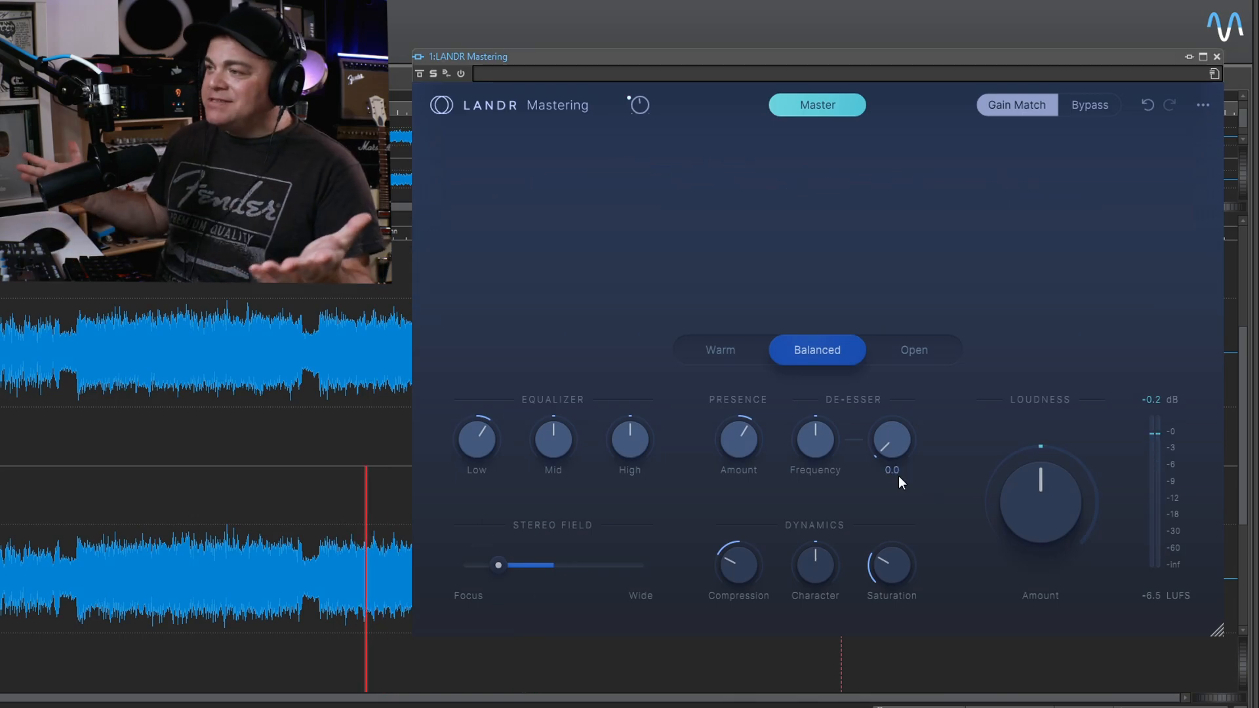
Review the descriptions of the De-Esser Frequency, De-Esser Amount and Presence controls.
{"action": "mouse_move", "coordinate": [999, 538]}
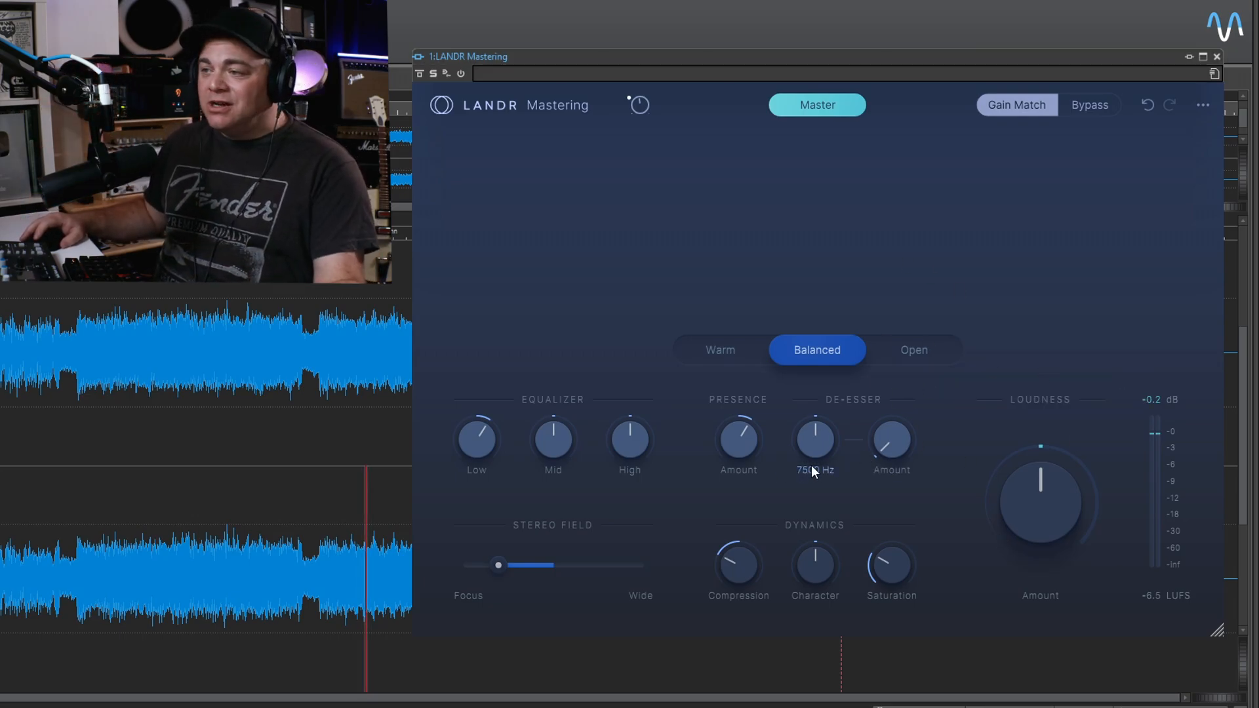
{"action": "mouse_move", "coordinate": [812, 438]}
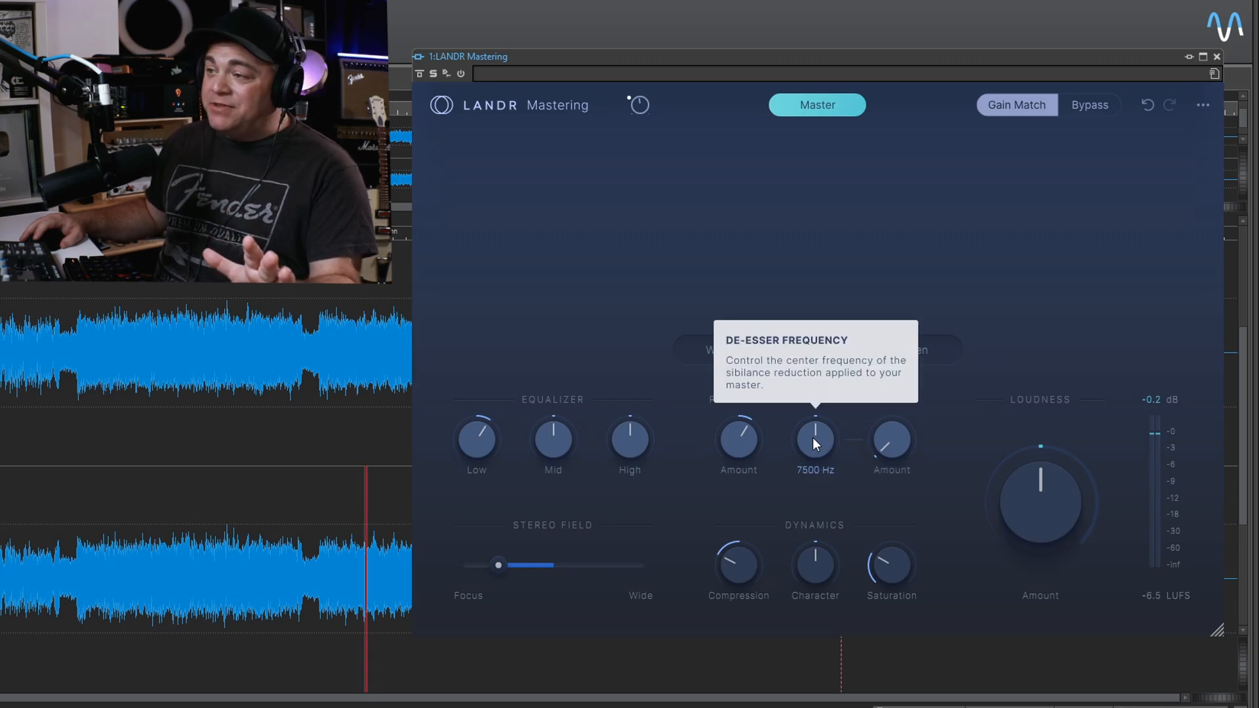
{"action": "mouse_move", "coordinate": [891, 443]}
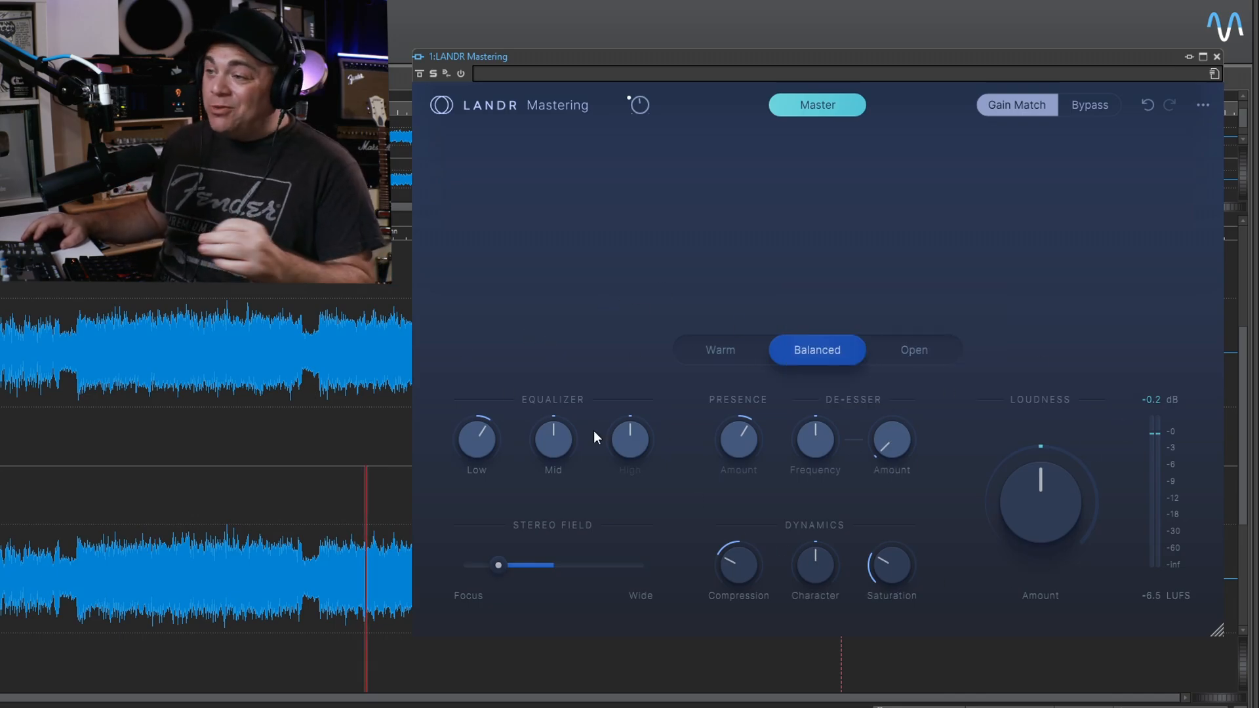
{"action": "mouse_move", "coordinate": [746, 434]}
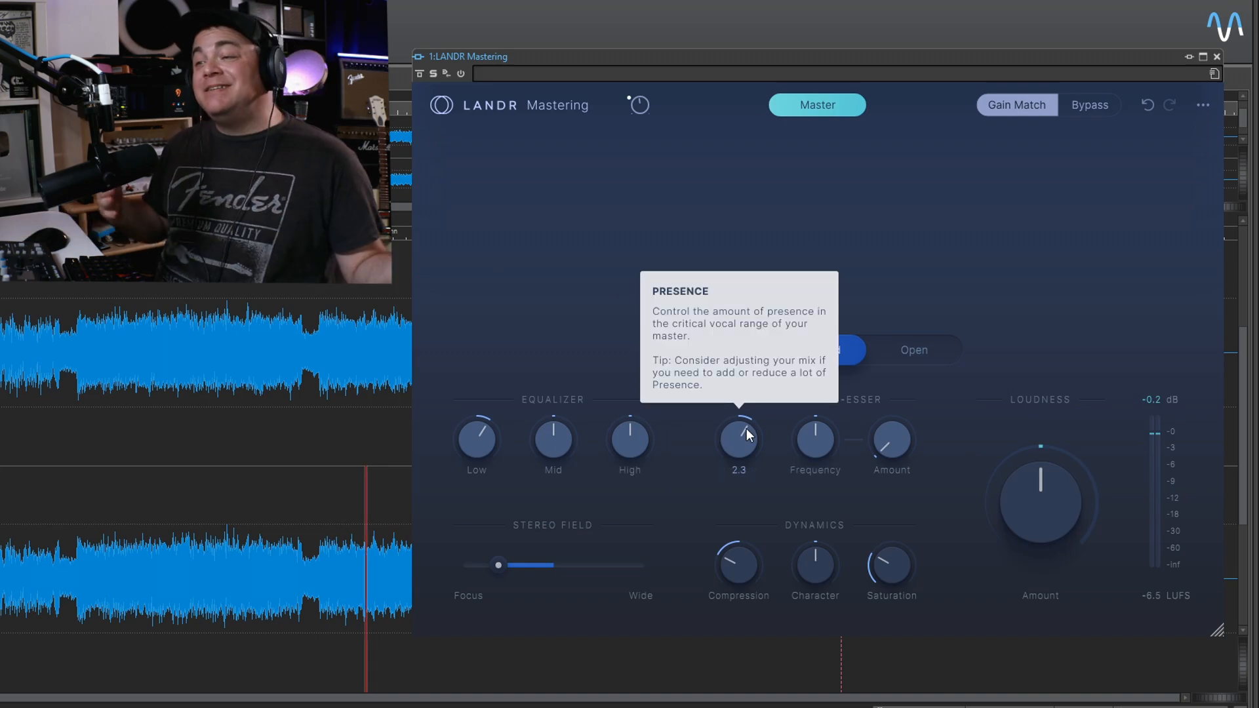